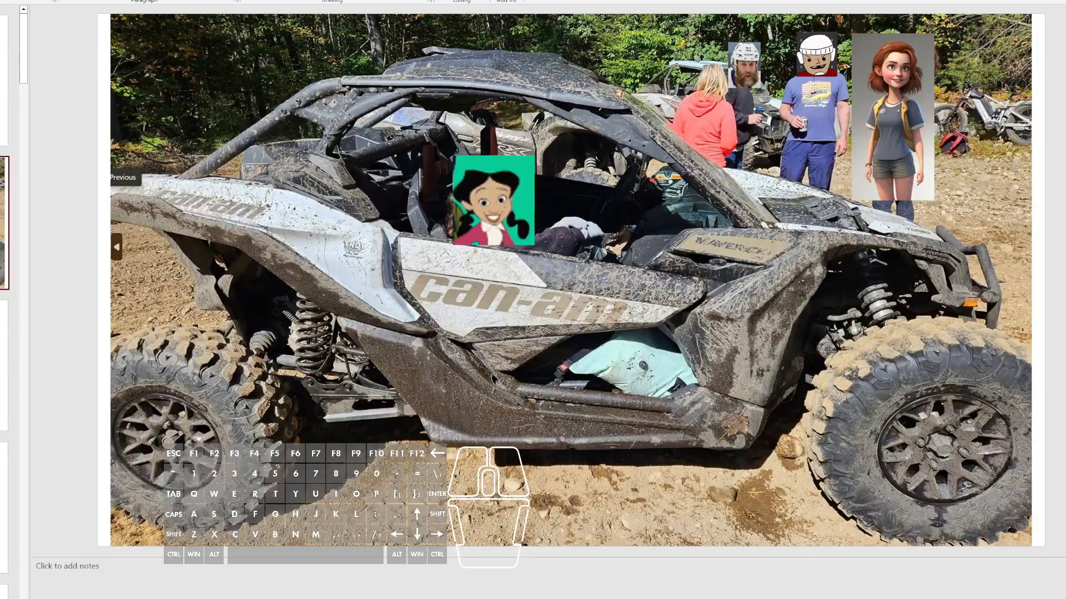
- Switch to the browser's plastic rivets image results and open the GOOACC 240pcs bumper retainer clips result
key("alt+Tab")
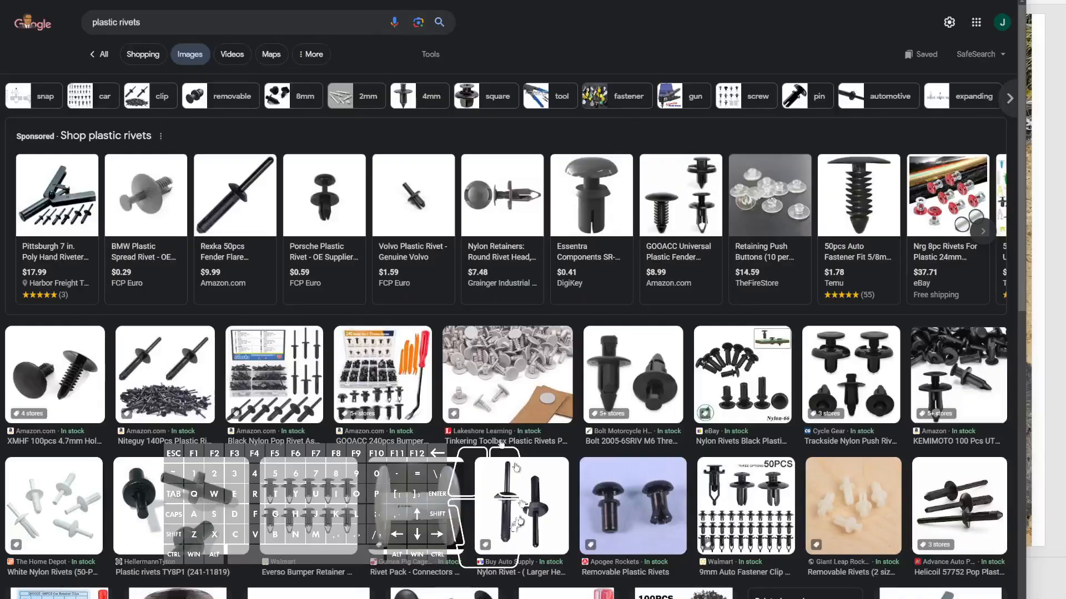
mouse_move(625, 230)
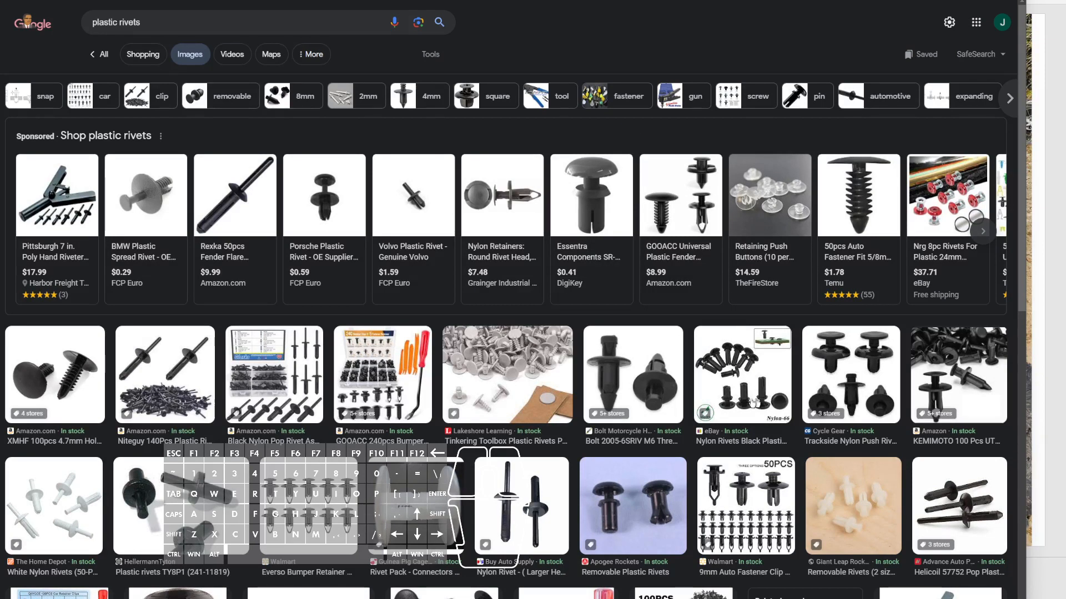
mouse_move(106, 270)
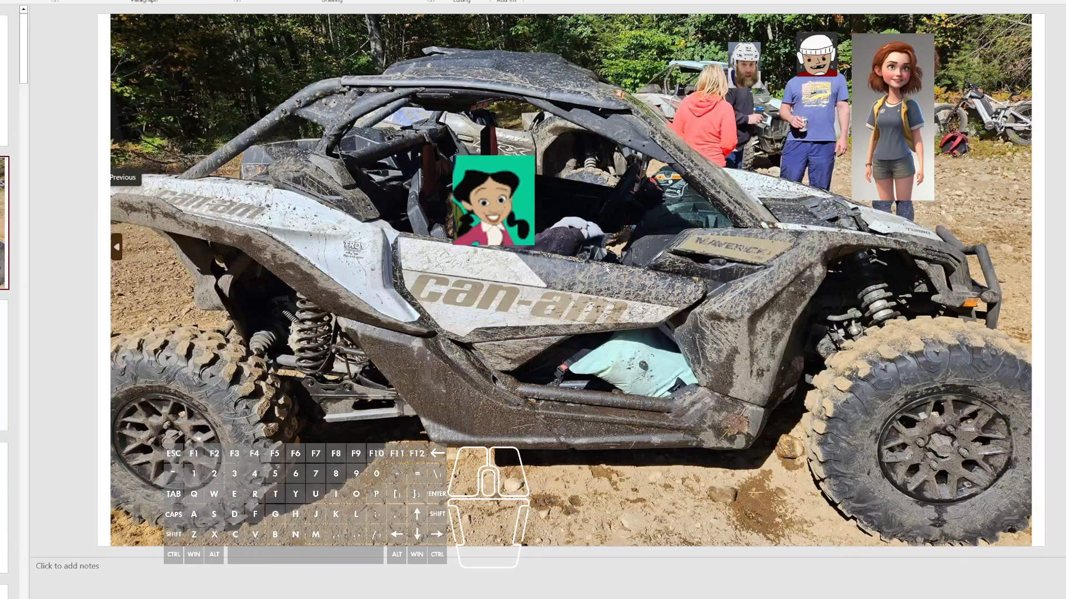
key("alt+Tab")
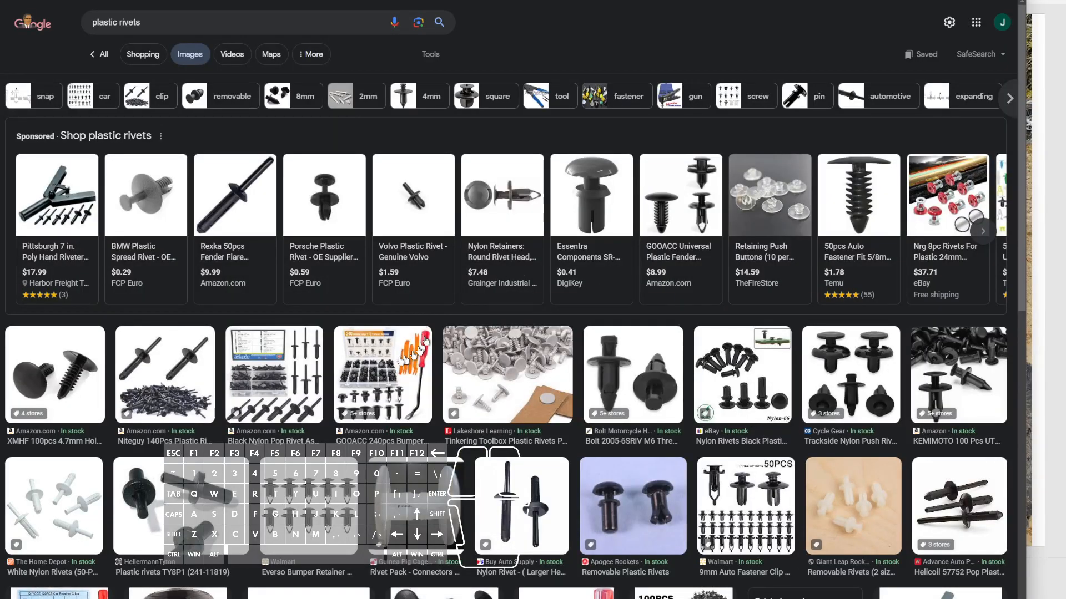
left_click(426, 366)
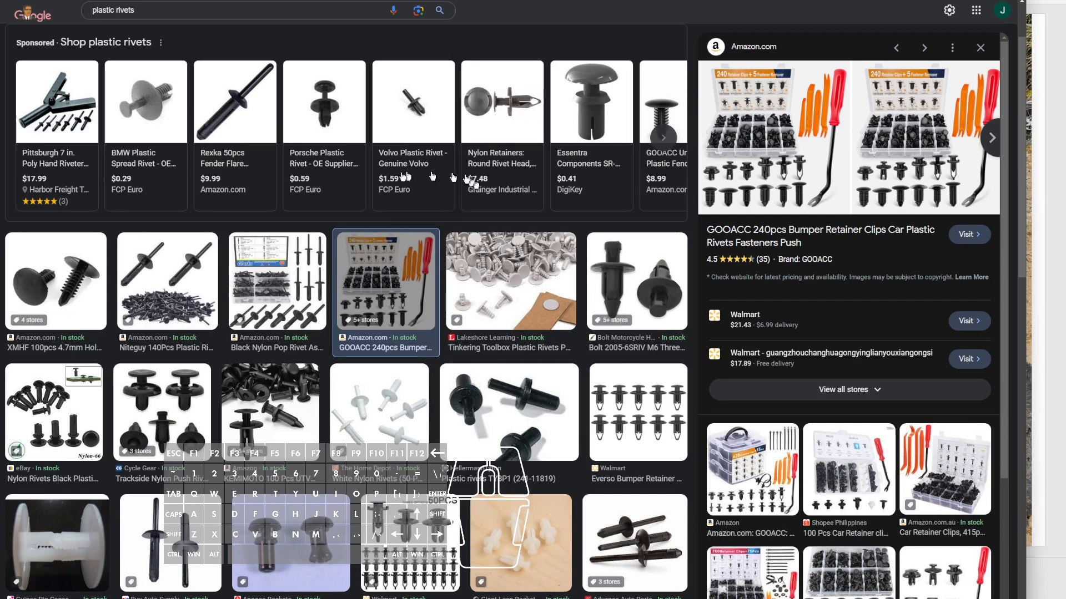
- Search Google Images in the browser for "plastic rivets pliers tool" and open the Helix Racing Products body rivet pliers result
left_click(215, 11)
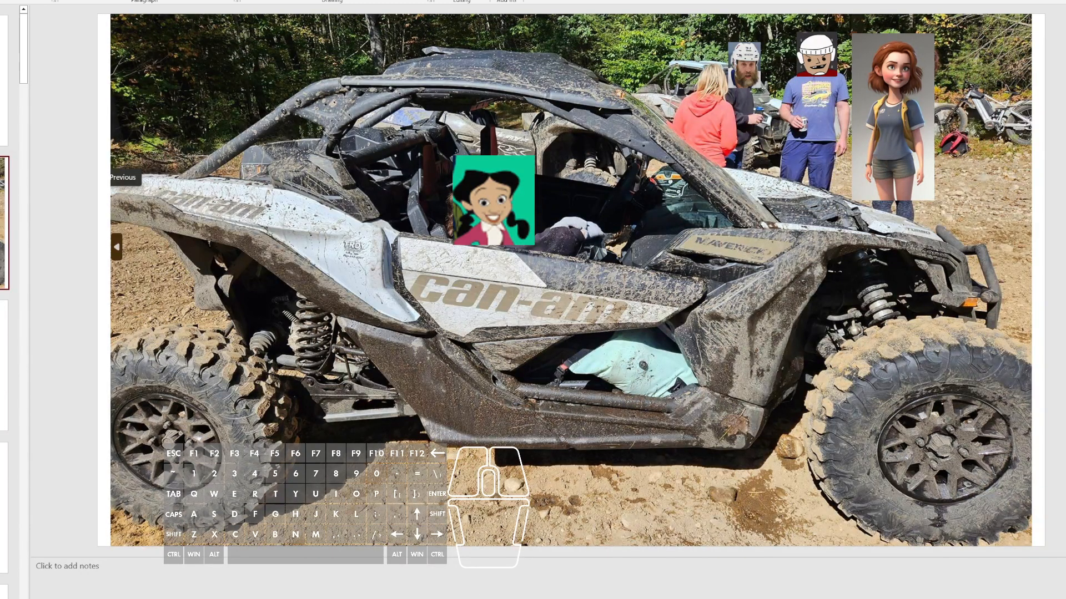
key("alt+Tab")
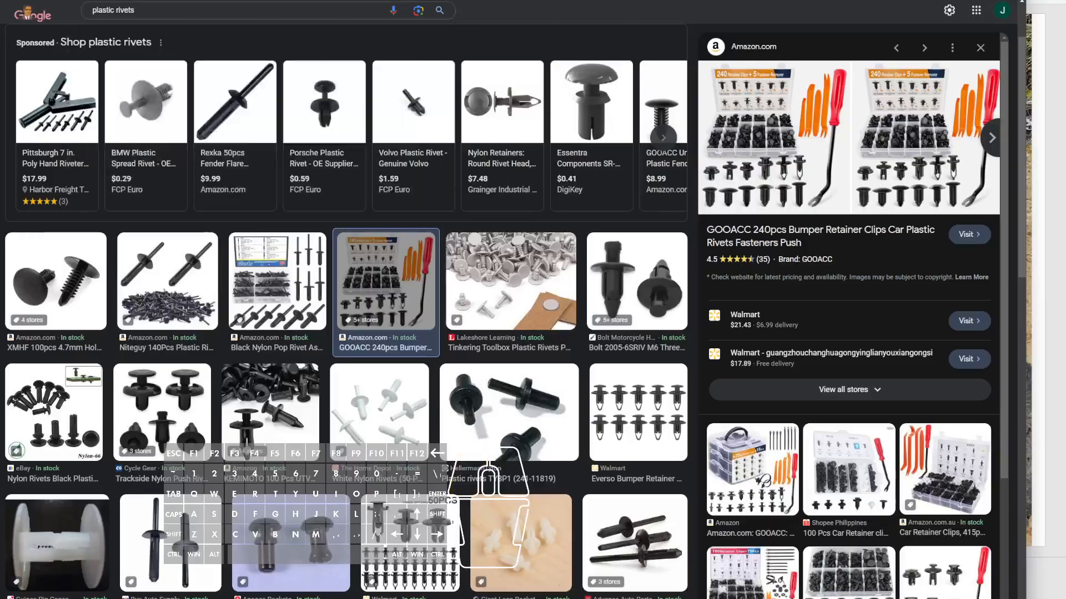
left_click(167, 10)
type("pl")
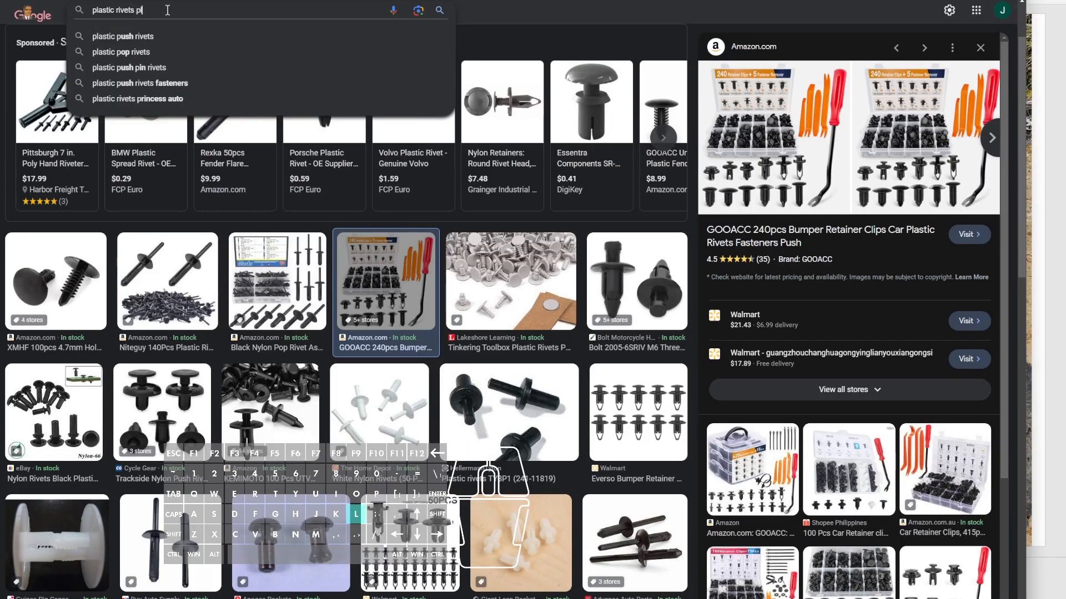
type("iers ")
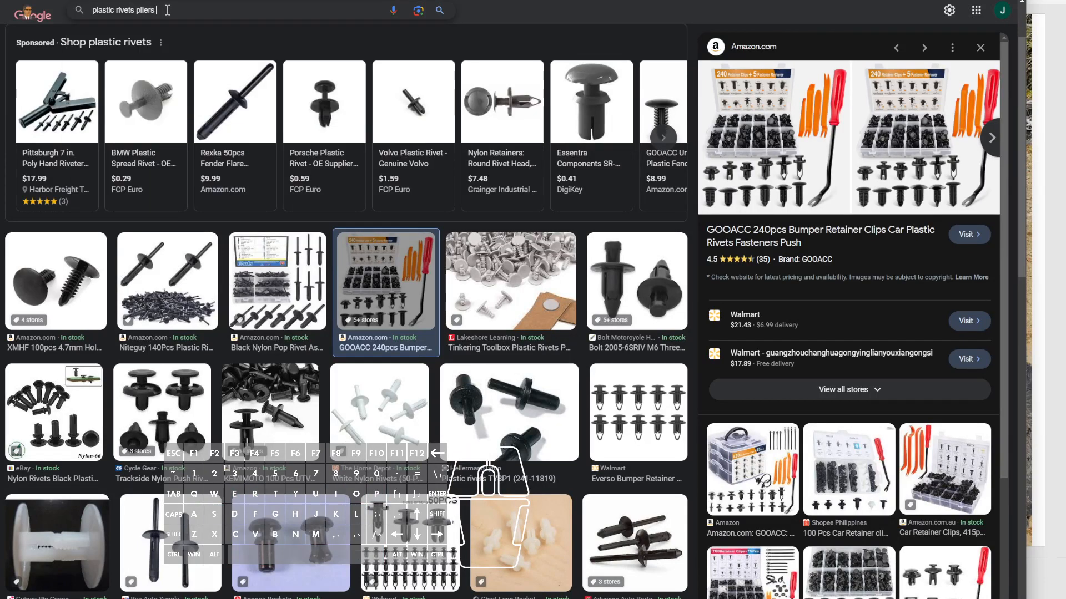
type("too")
type("l")
key("Return")
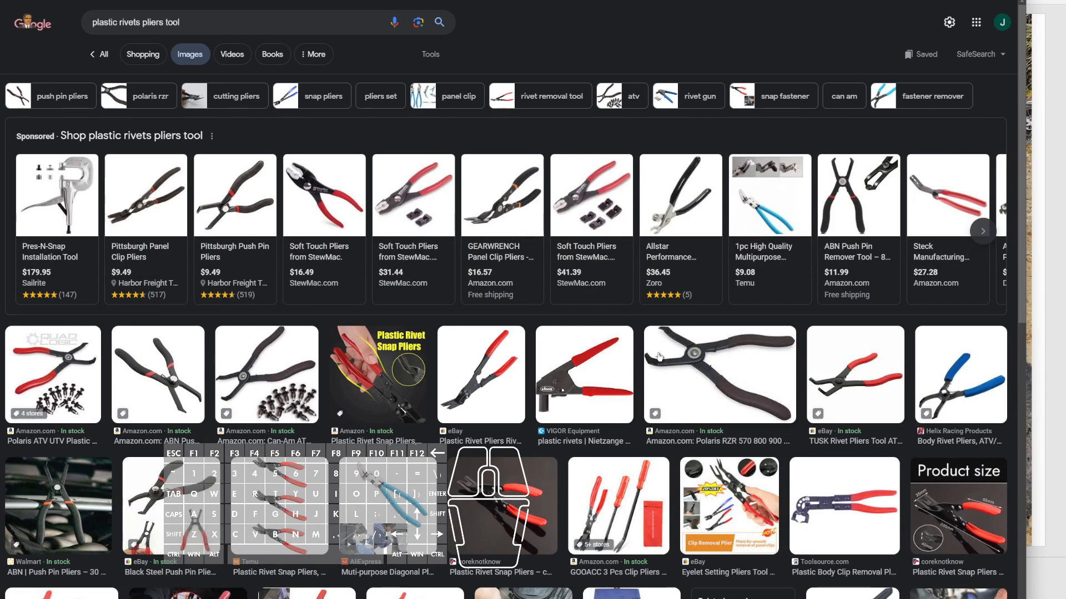
left_click(934, 364)
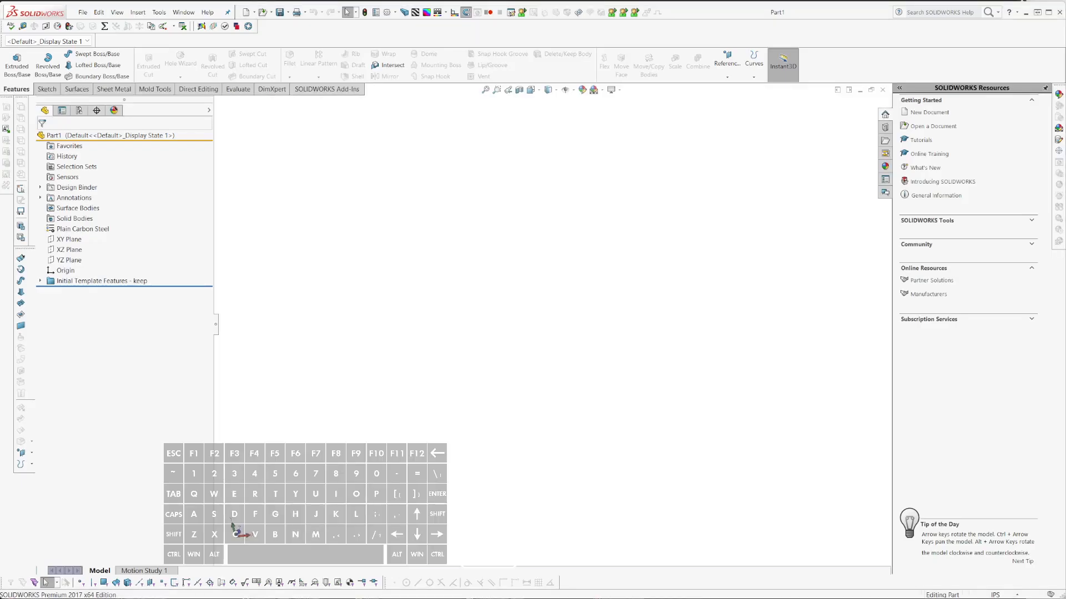
- Start a sketch on the XY Plane and draw a circle centred on the origin with a radius of about 0.775 in
left_click(69, 239)
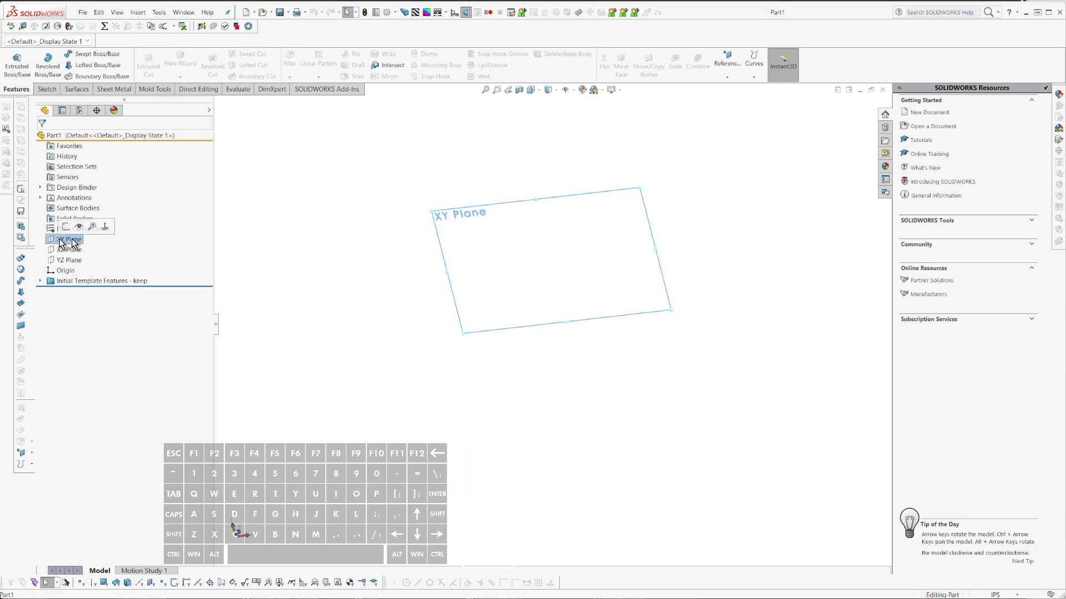
key("c")
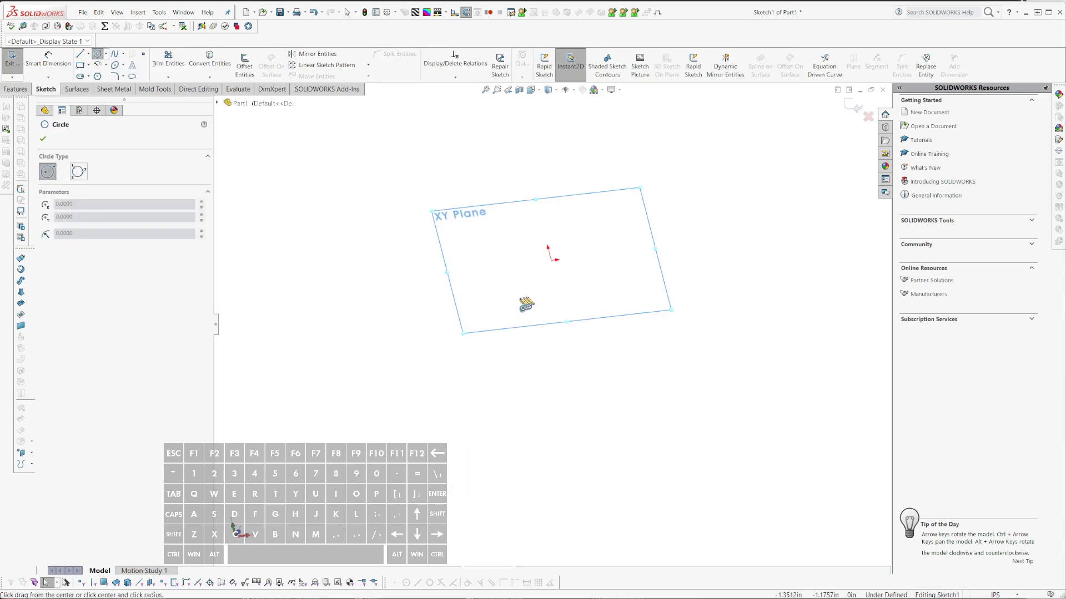
left_click(551, 260)
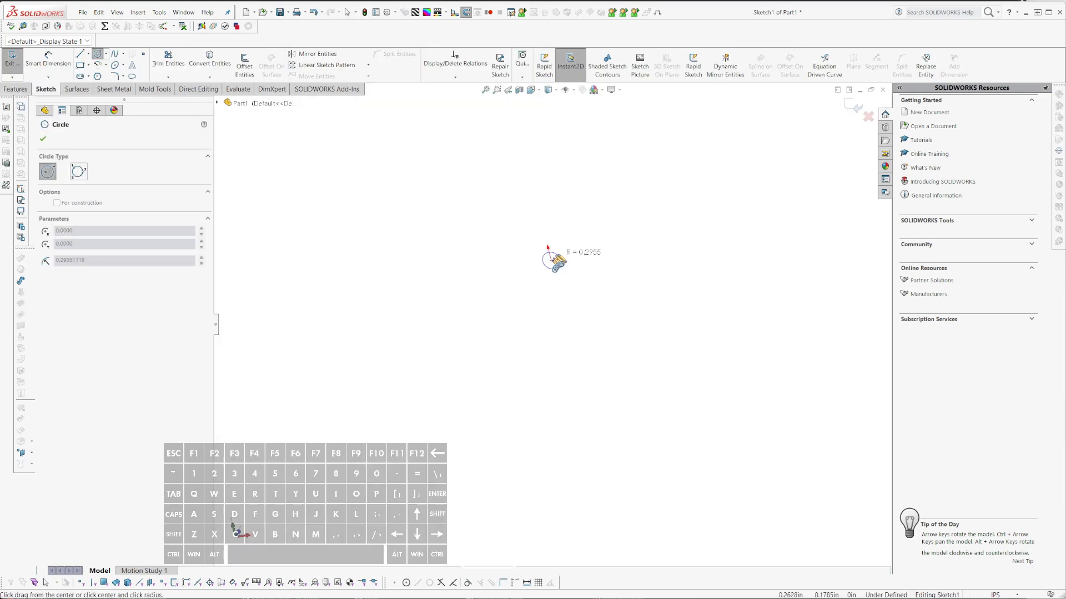
left_click(572, 256)
key("ctrl+8")
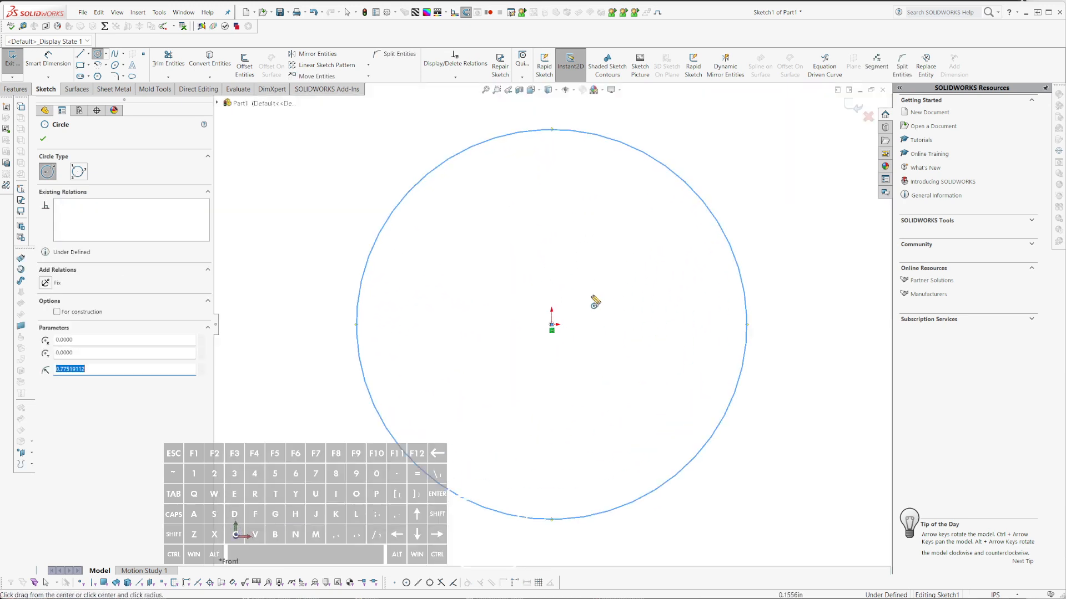
scroll(593, 343, "up", 3)
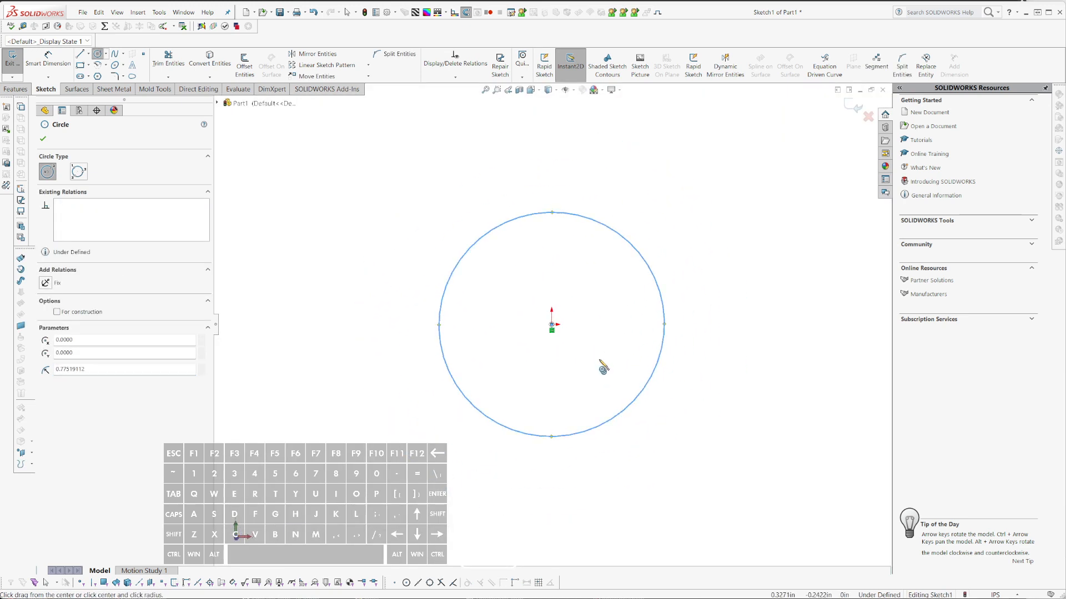
scroll(708, 296, "down", 2)
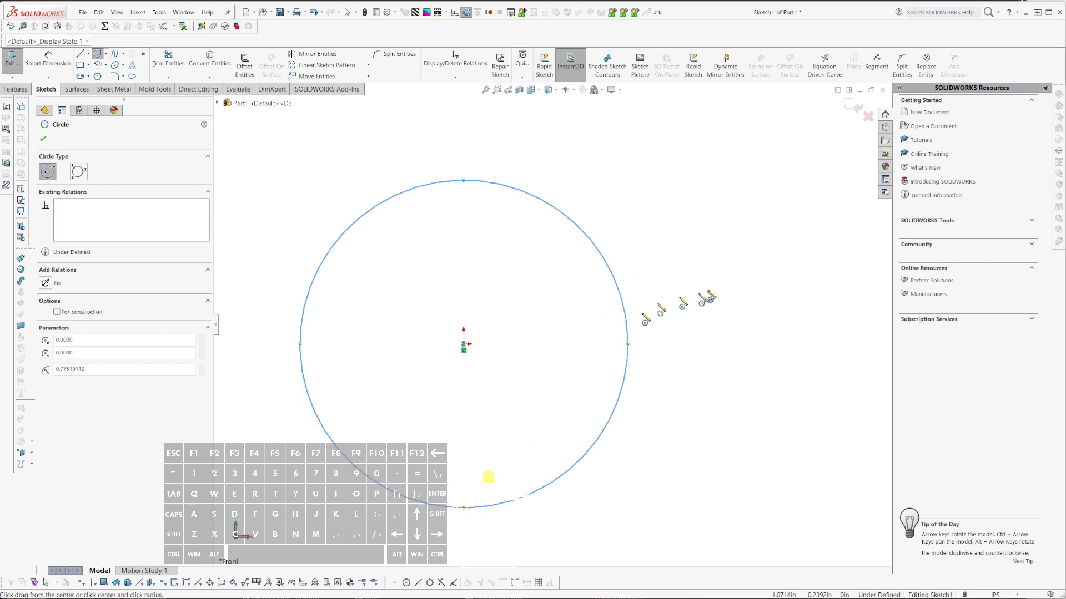
scroll(566, 362, "up", 2)
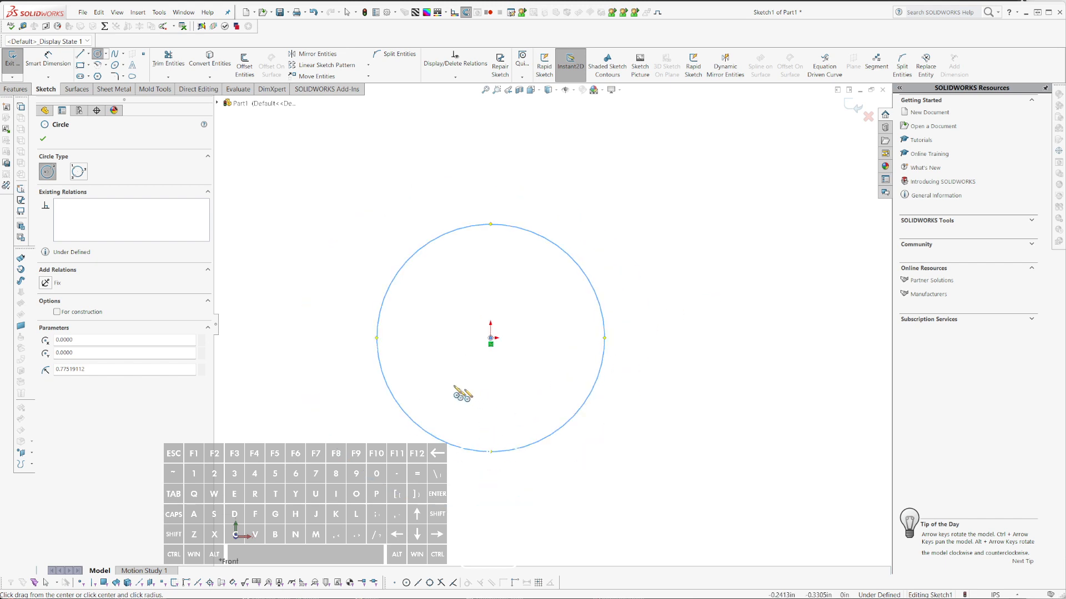
scroll(442, 386, "down", 1)
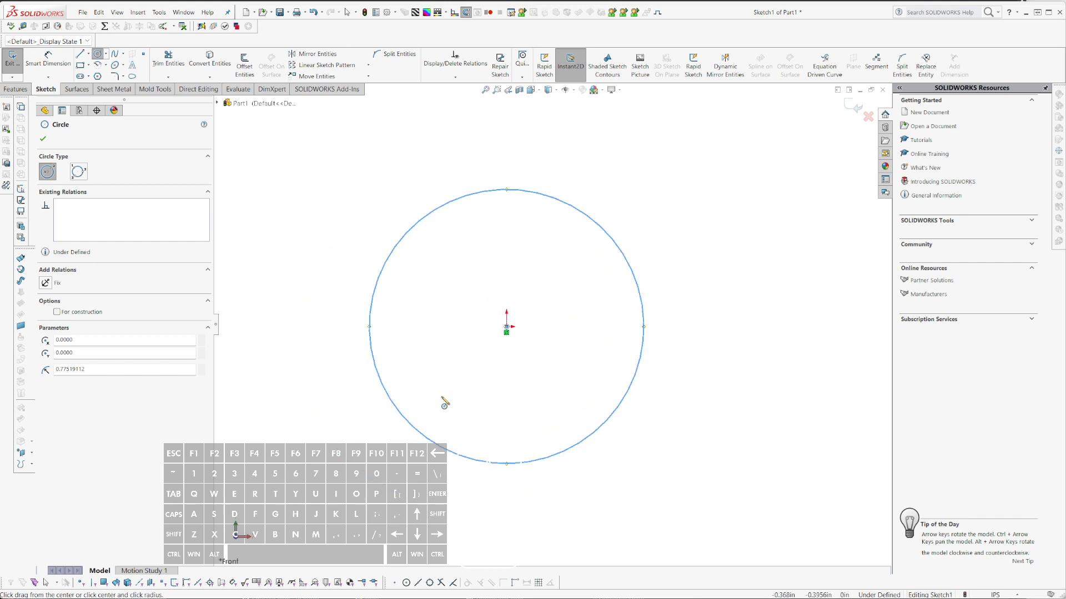
scroll(451, 378, "up", 2)
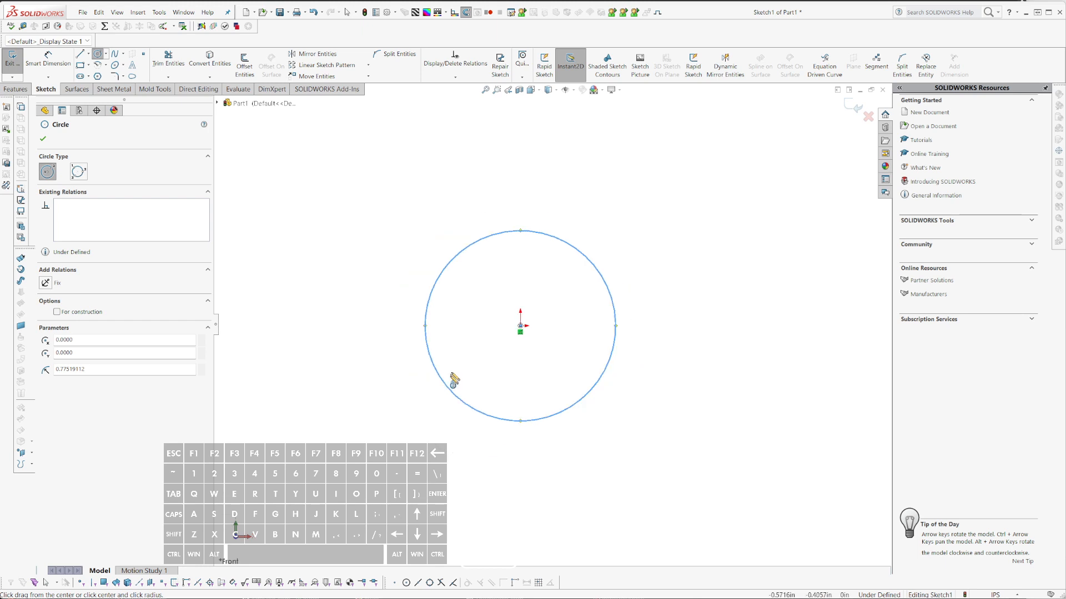
scroll(467, 368, "down", 2)
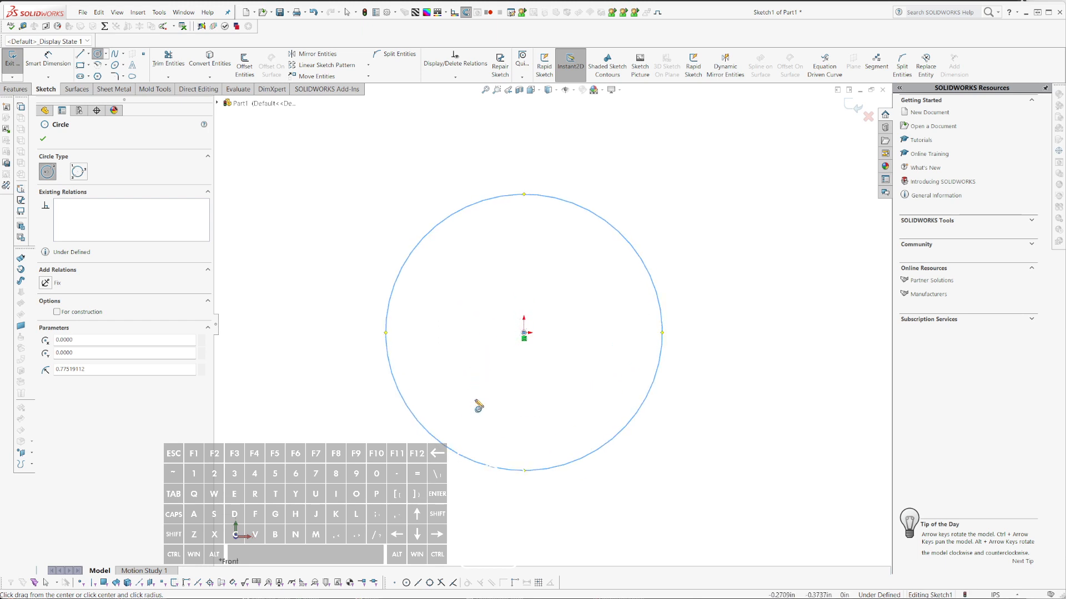
scroll(484, 399, "up", 1)
scroll(491, 391, "down", 1)
- Dimension the circle's diameter and set it to 8 in
scroll(456, 441, "up", 3)
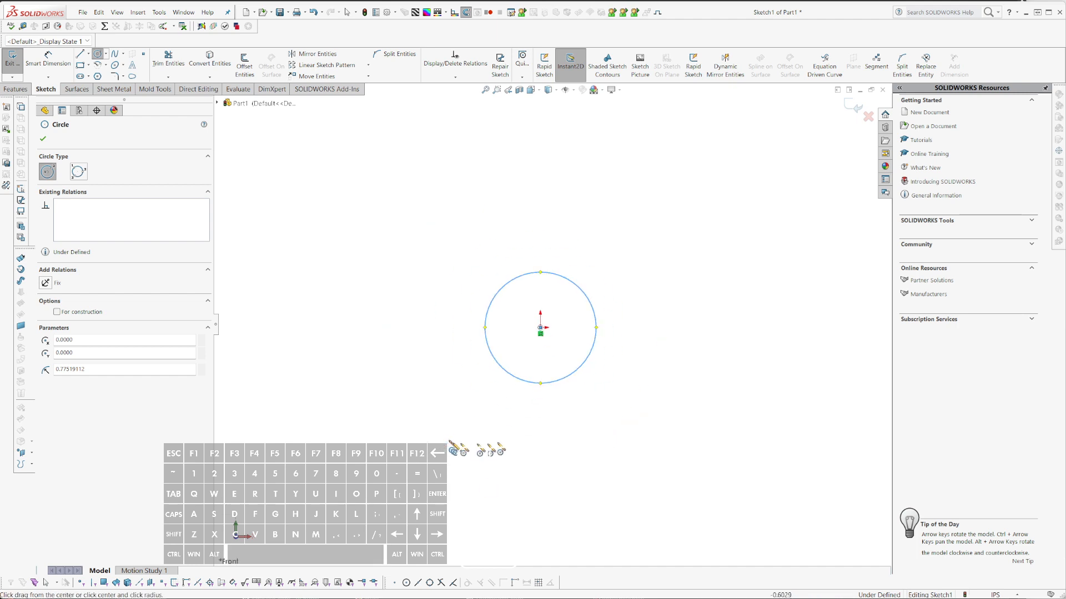
key("d")
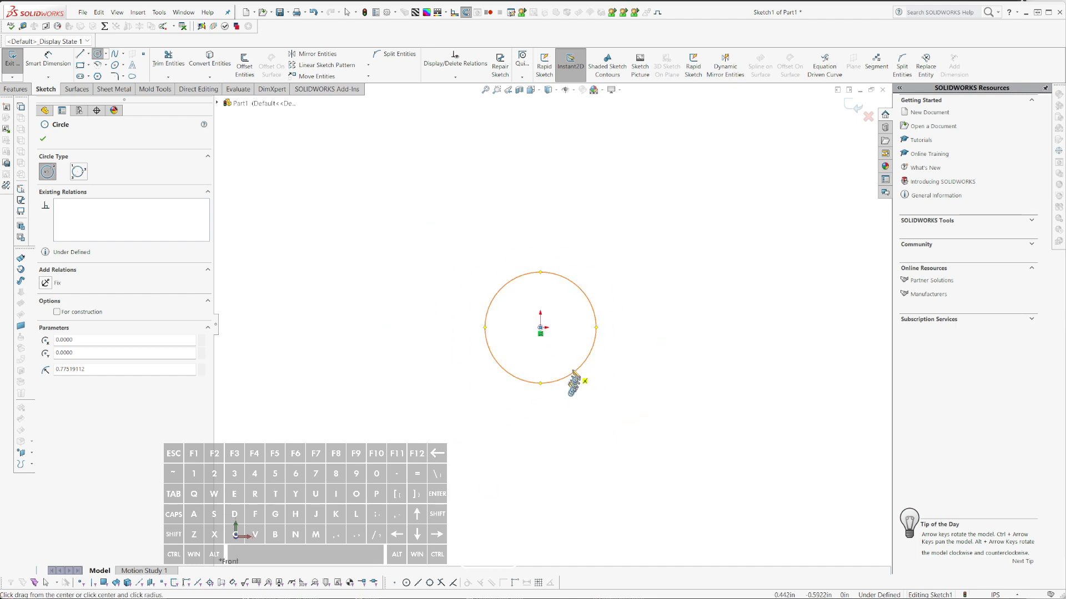
left_click(583, 365)
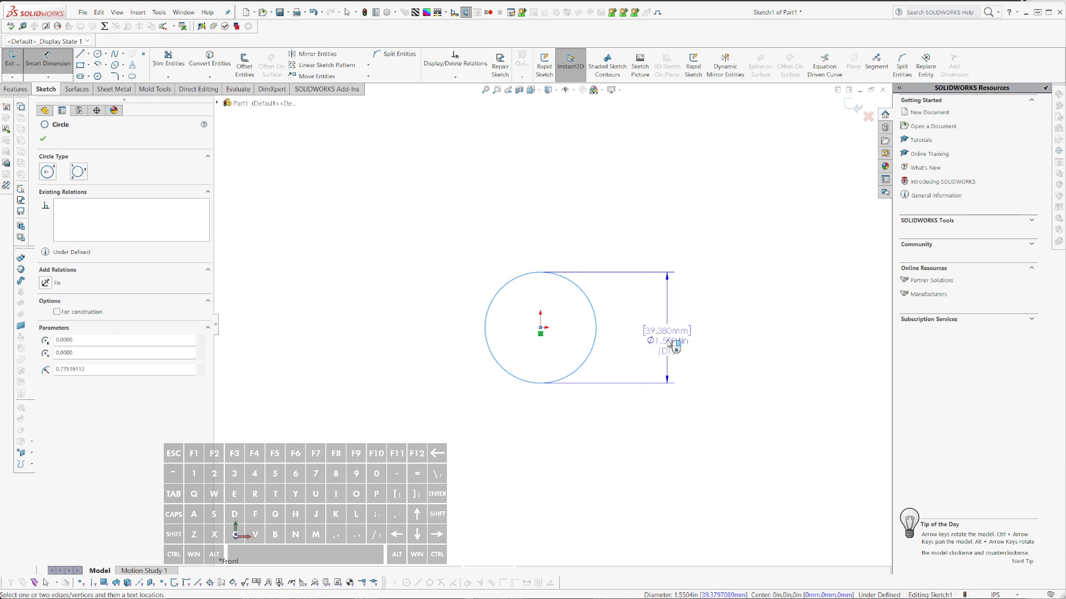
left_click(674, 347)
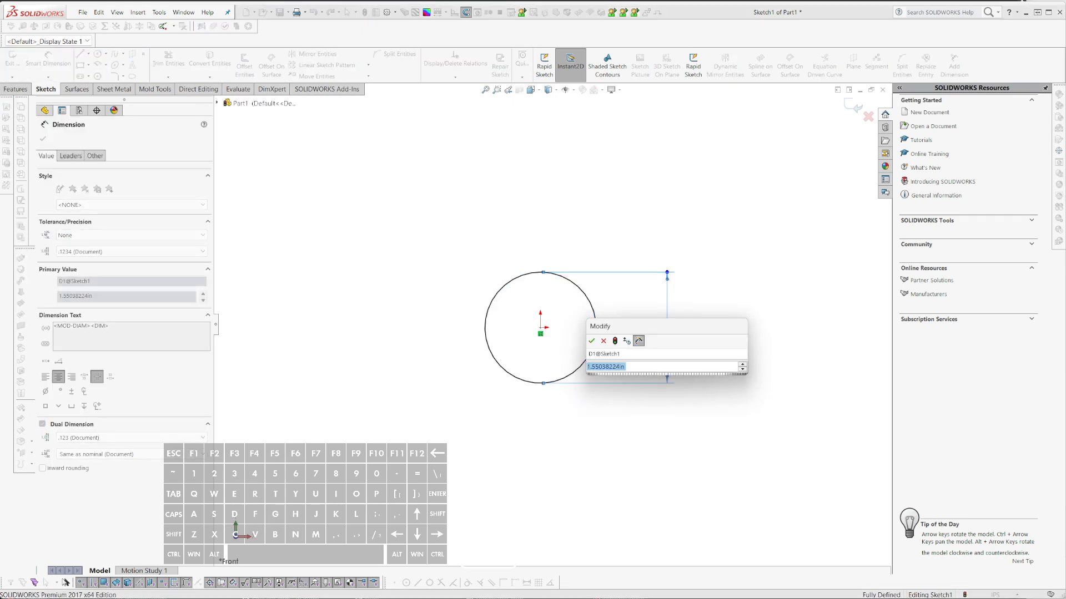
type("8")
key("Return")
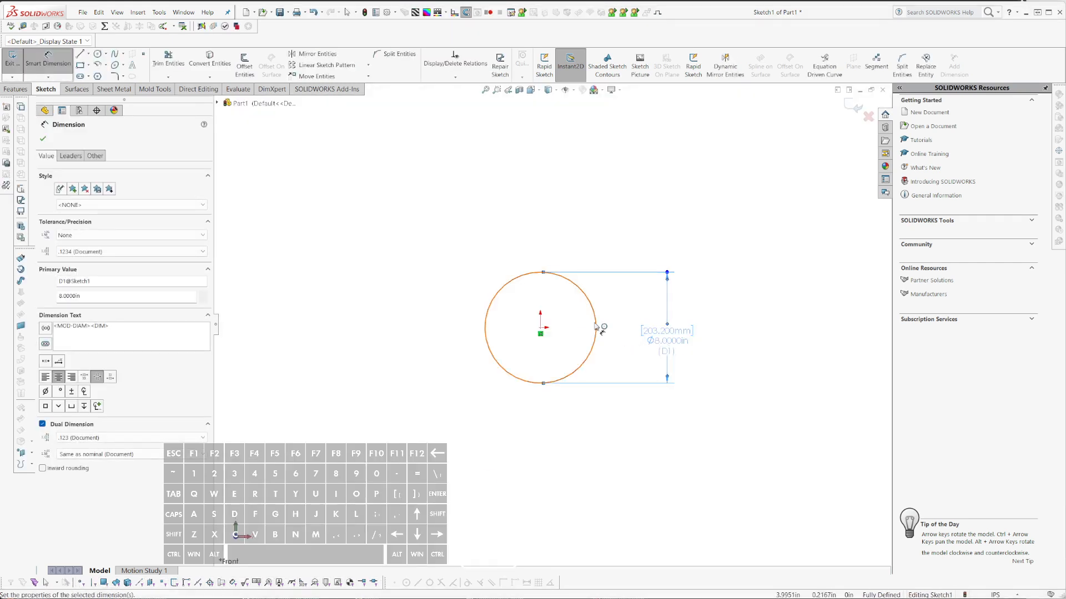
- Sketch a smaller concentric circle with a radius of about 0.906 in at the origin
scroll(584, 316, "down", 4)
key("Escape")
key("c")
left_click(497, 346)
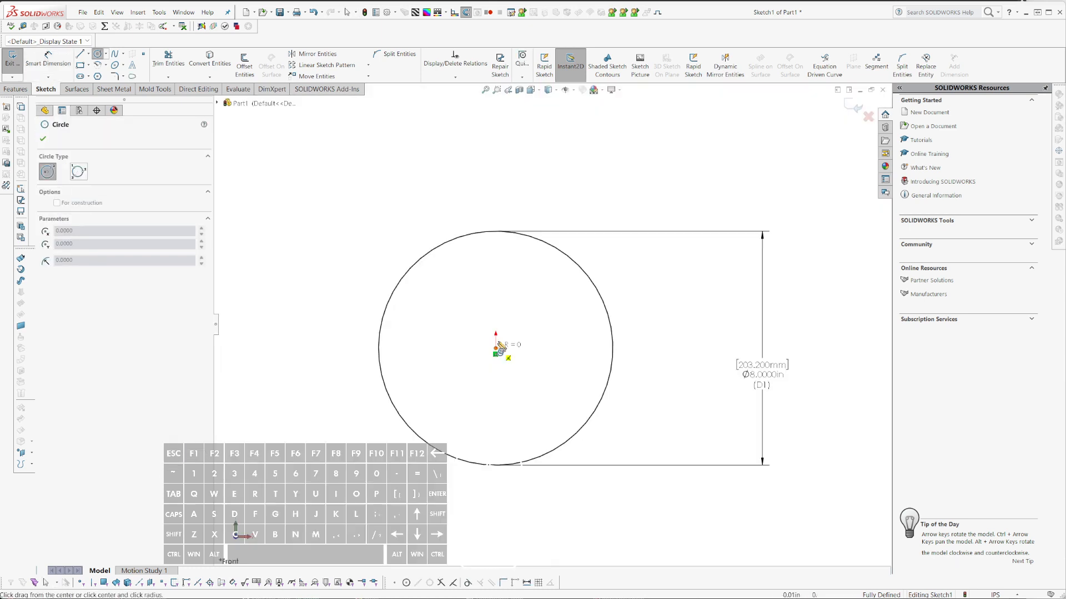
left_click(509, 331)
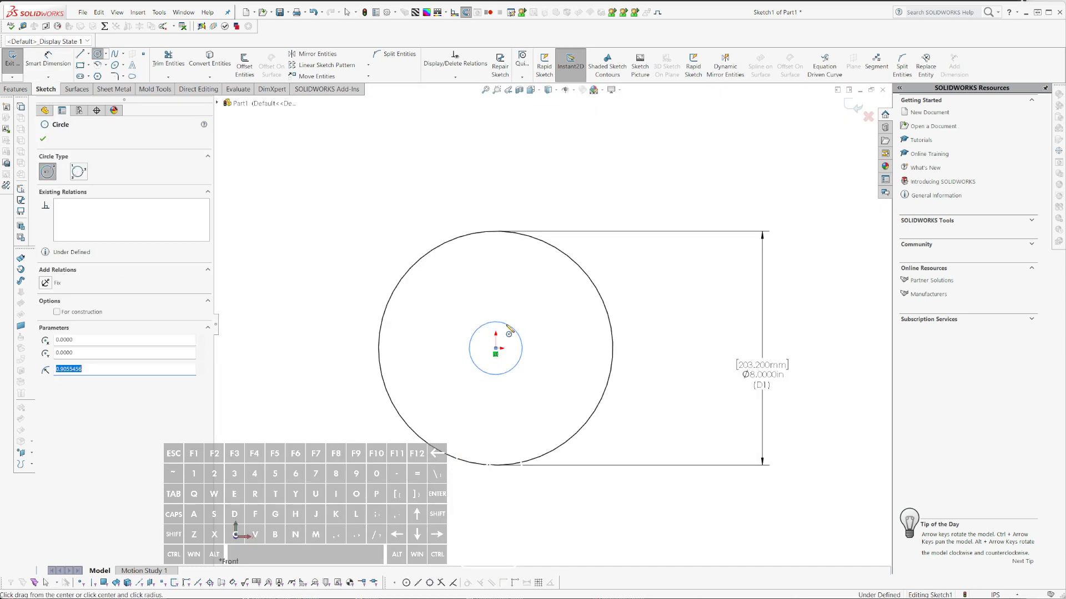
key("Escape")
- Draw a vertical construction line about 3 in long upward from the origin
scroll(498, 327, "down", 5)
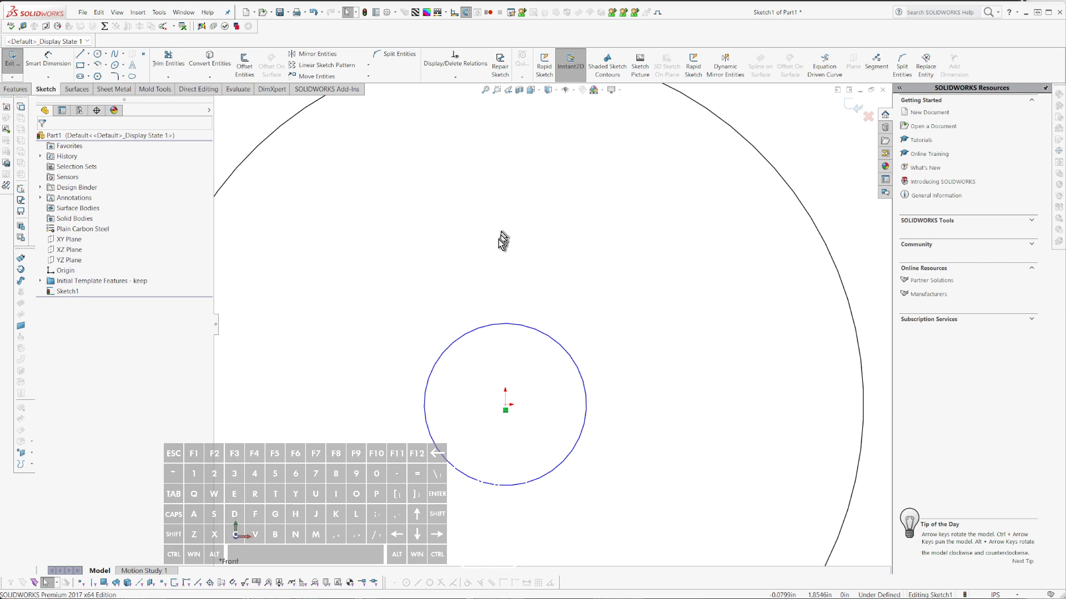
key("l")
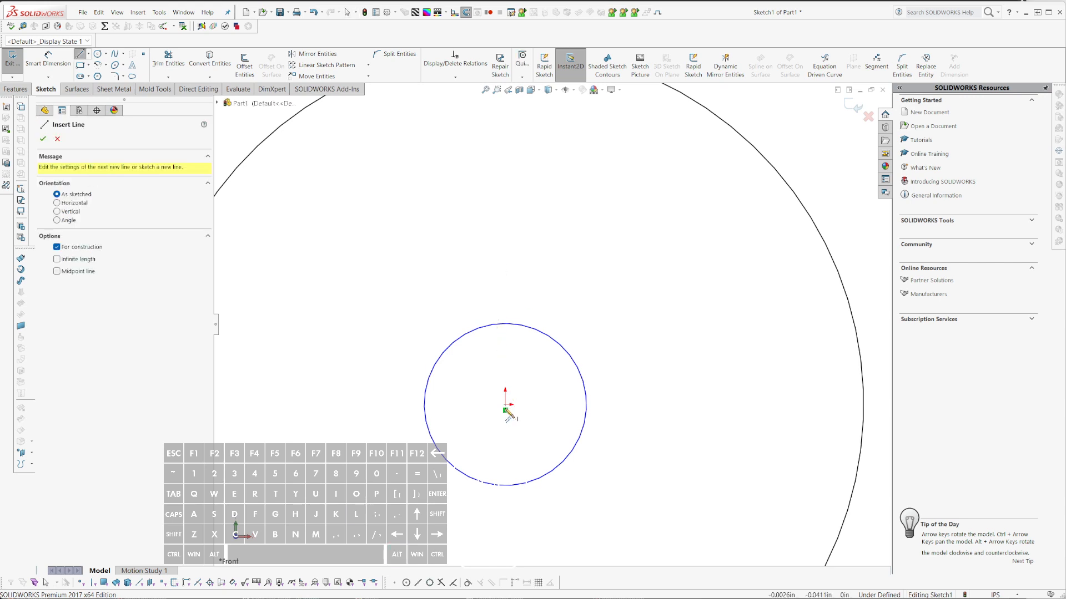
left_click(505, 405)
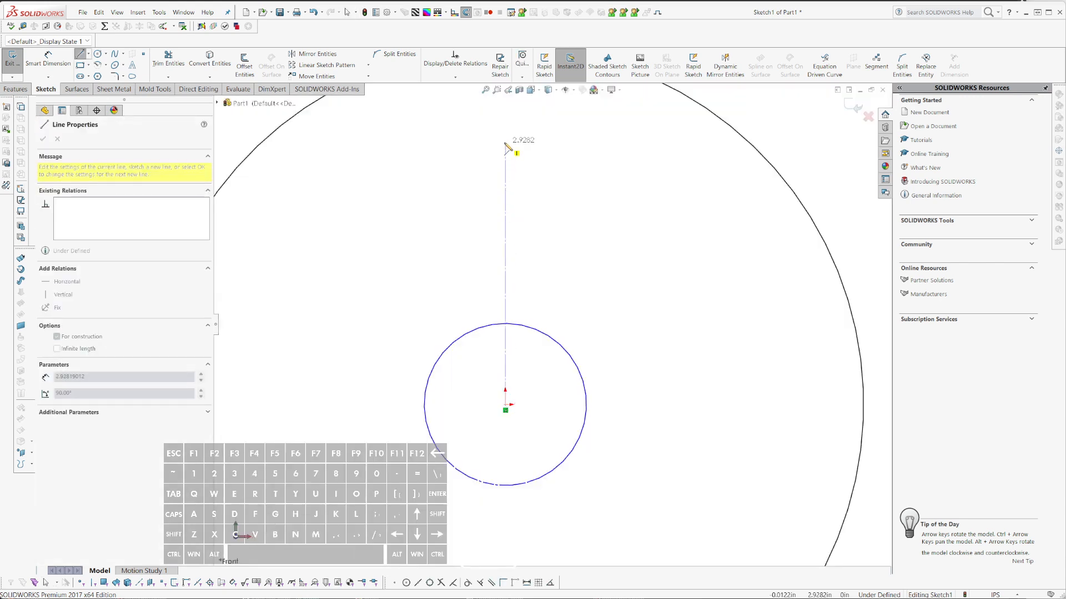
left_click(505, 135)
key("Escape")
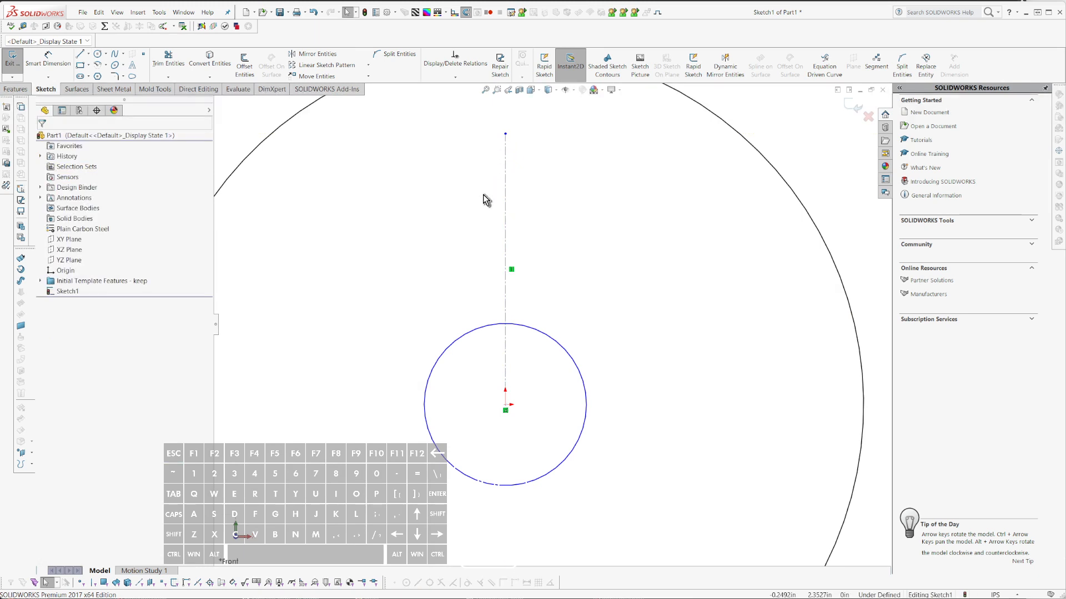
- Sketch a short vertical line about 0.13 in long just left of the vertical construction line, above the small circle
key("c")
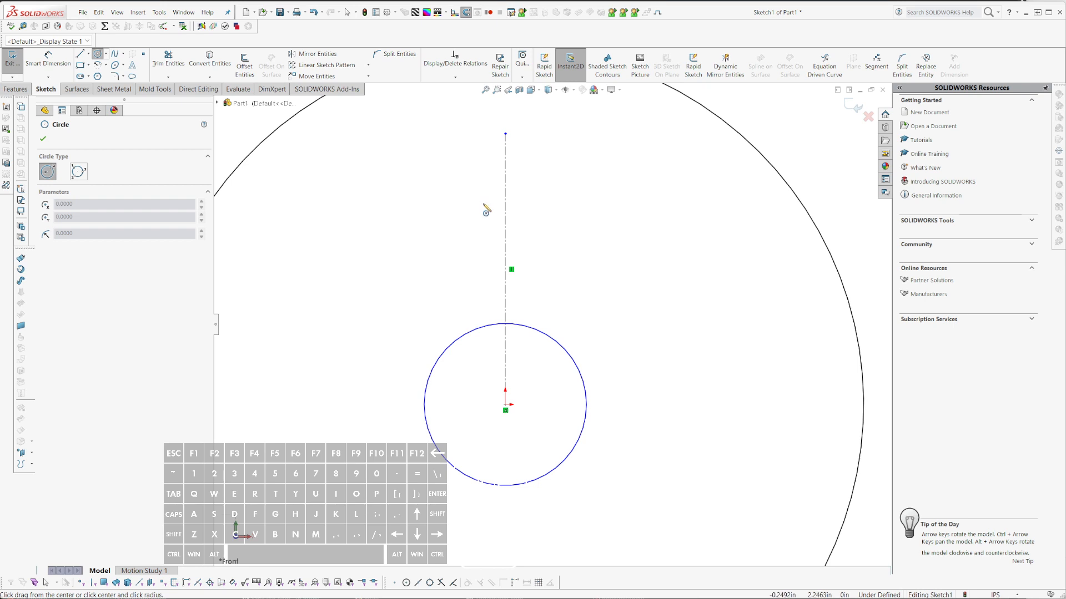
key("Escape")
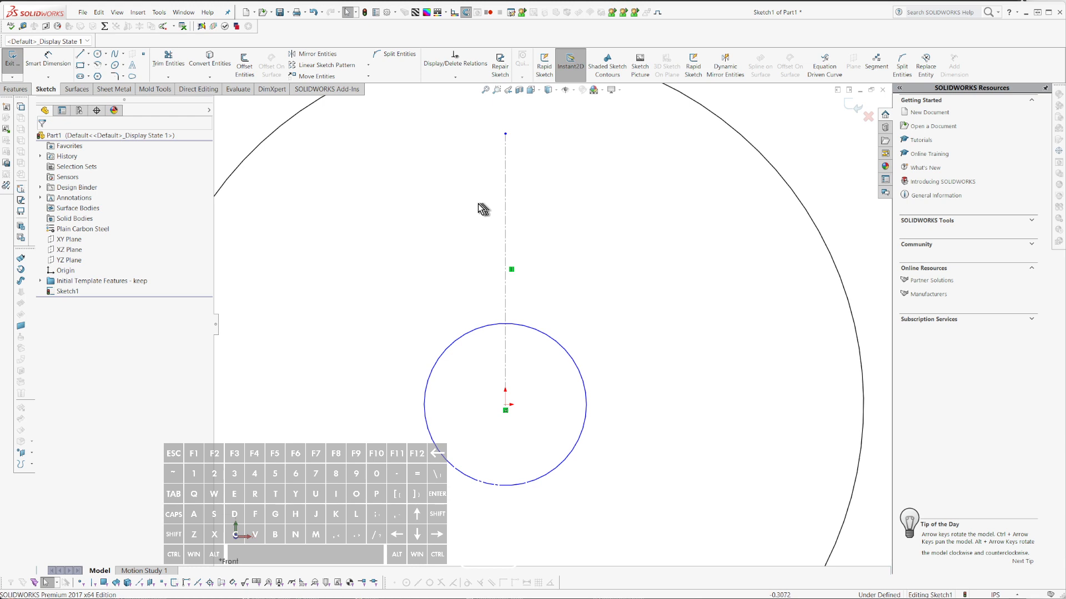
key("l")
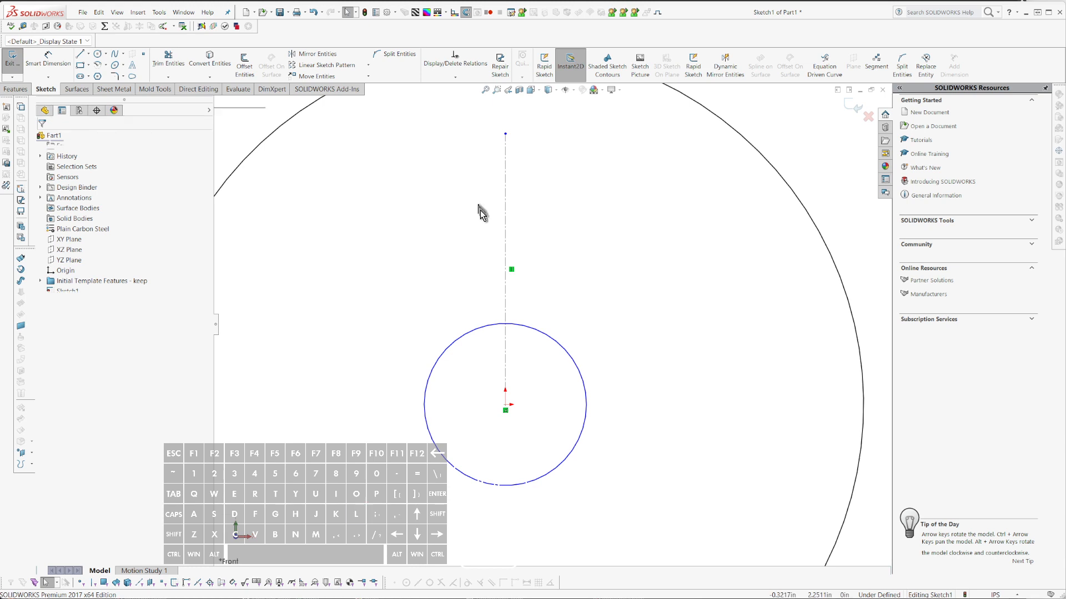
left_click(487, 218)
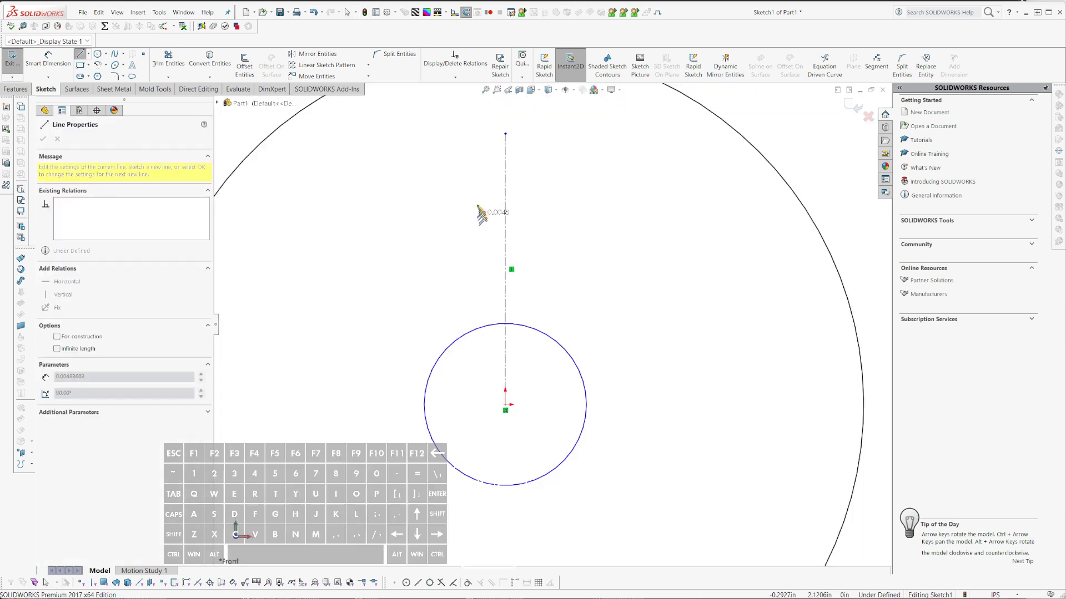
left_click(479, 204)
key("Escape")
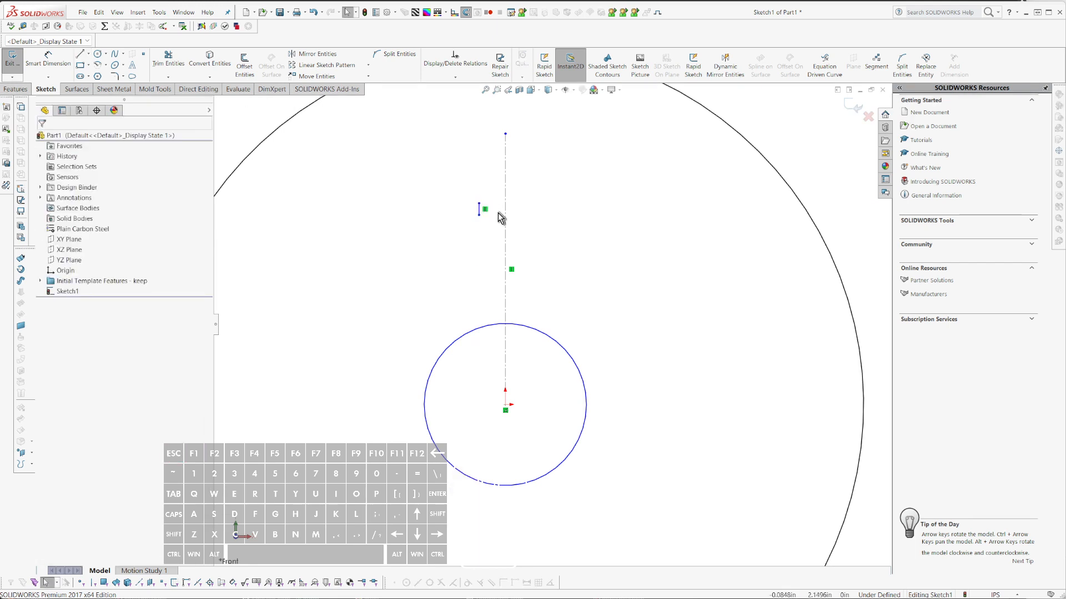
key("d")
key("Escape")
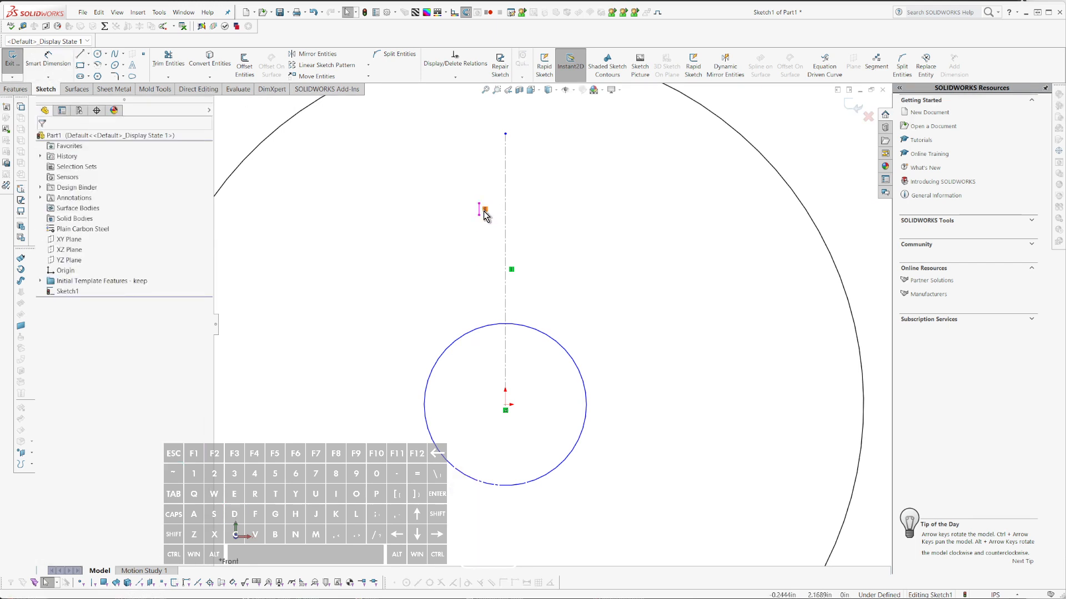
- Draw two lines sloping down to the left from the short line's ends, the upper about 0.54 in and the lower about 0.57 in
key("l")
left_click(480, 207)
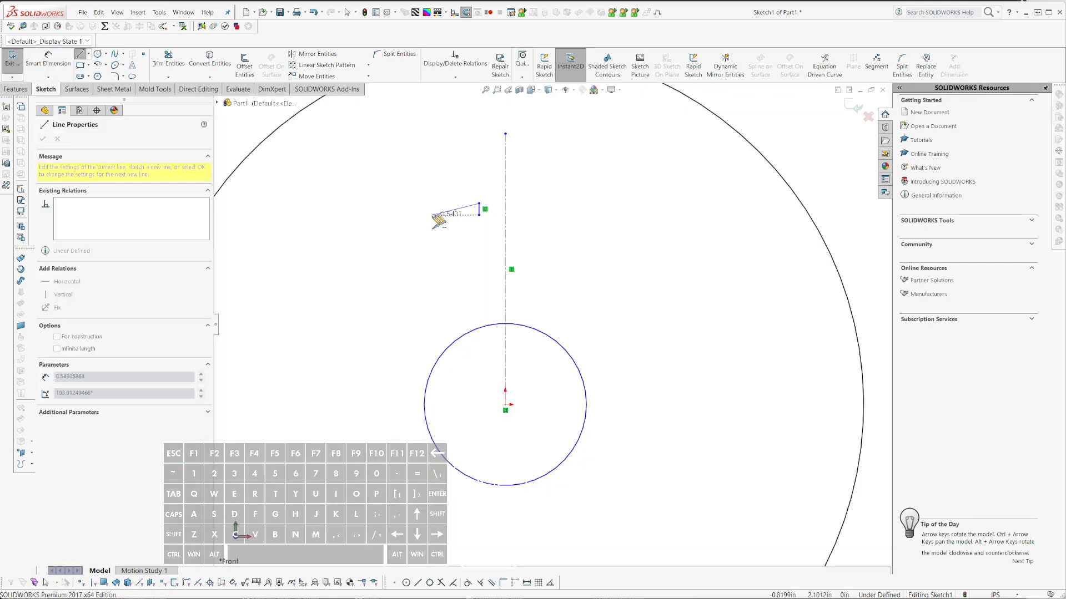
left_click(432, 216)
key("Escape")
key("l")
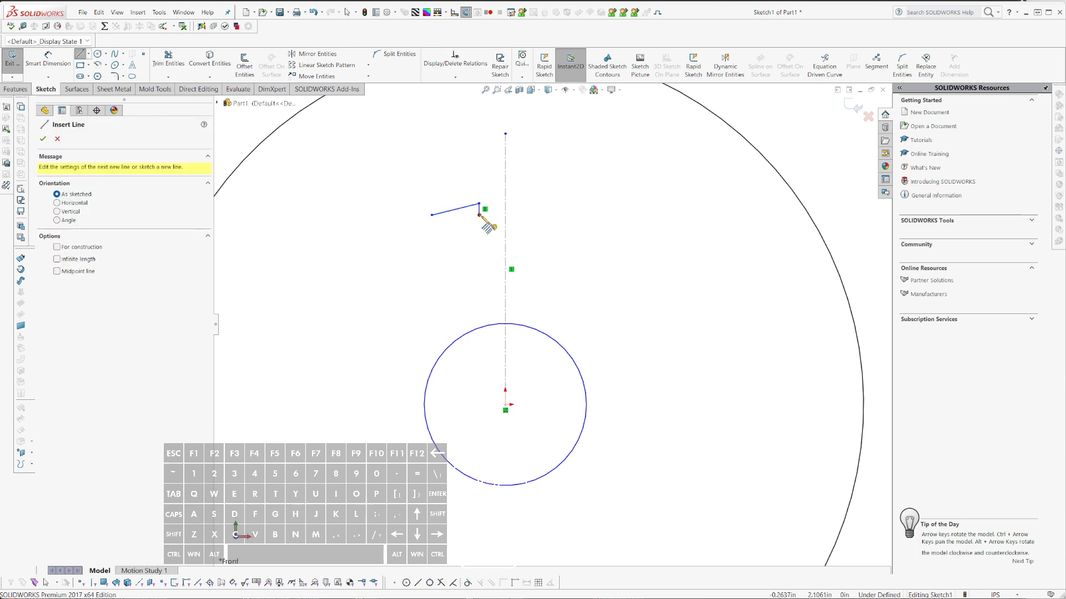
left_click(480, 215)
left_click(440, 247)
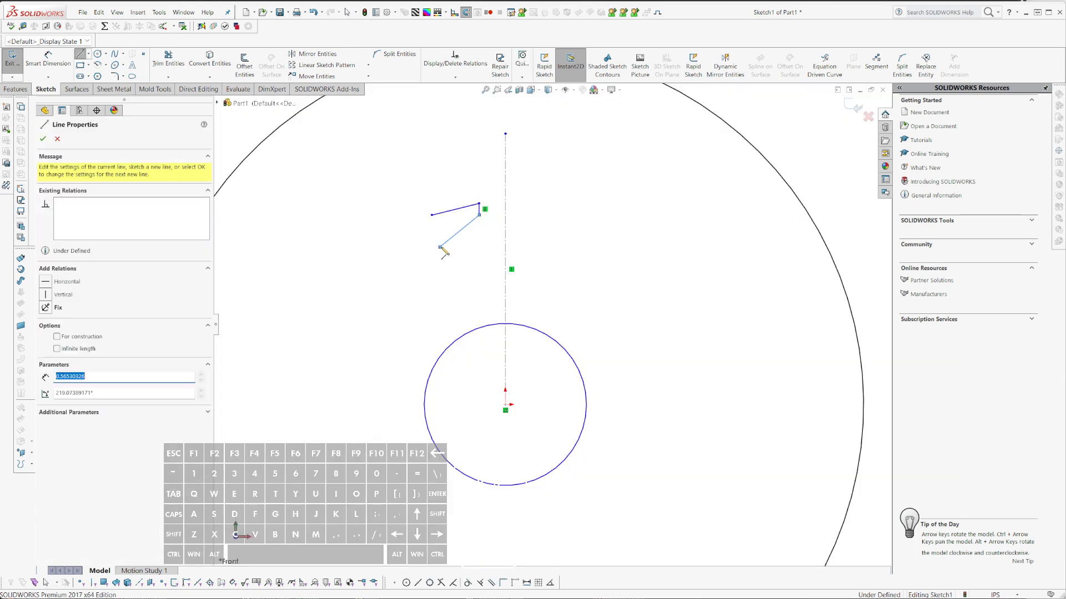
key("Escape")
- Dimension the short vertical line's length and set it to 0.05 in
key("d")
left_click(479, 211)
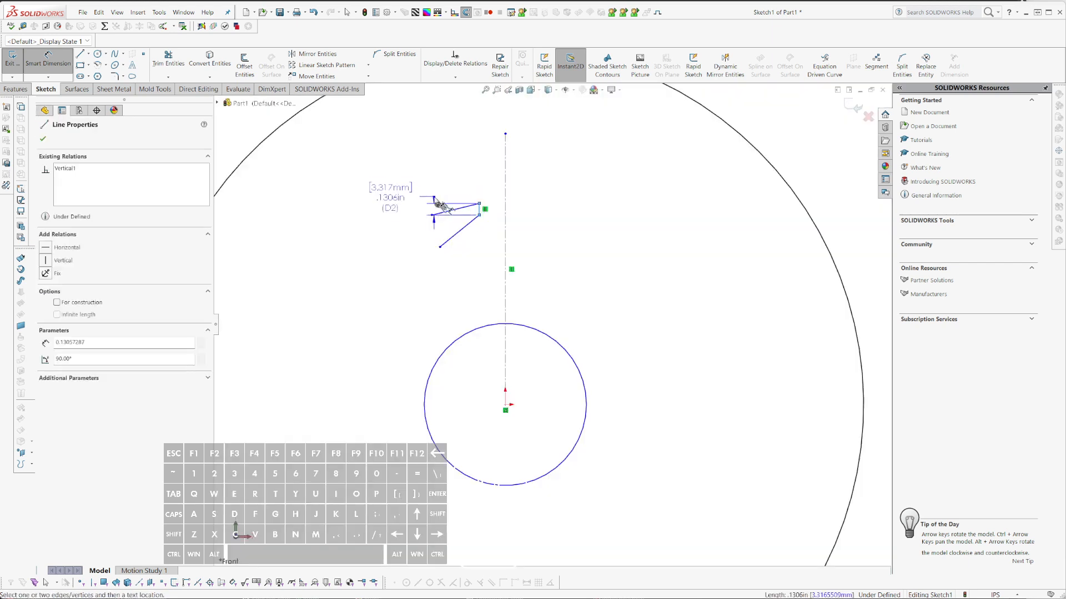
left_click(417, 149)
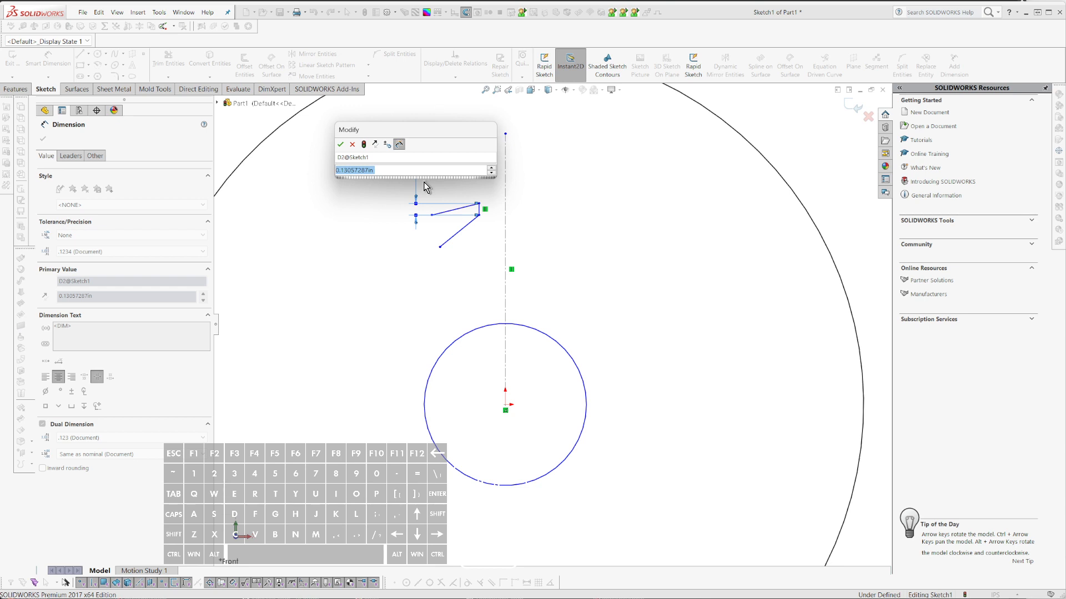
type(".05")
key("Return")
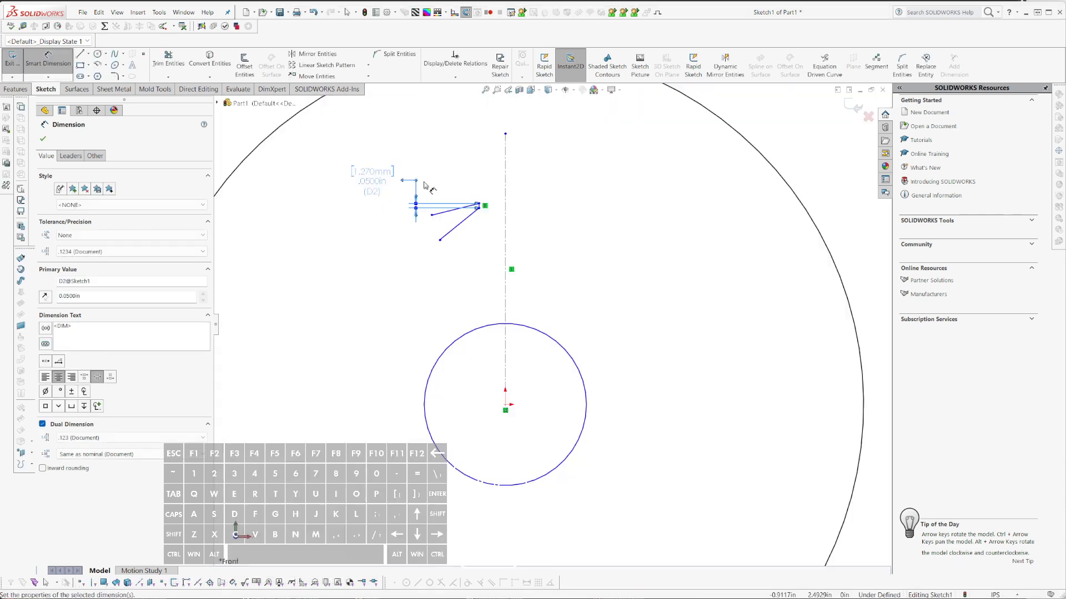
- Add a doubled-distance dimension from the short line's upper end across the vertical construction line and set it to 0.5 in
scroll(487, 242, "down", 6)
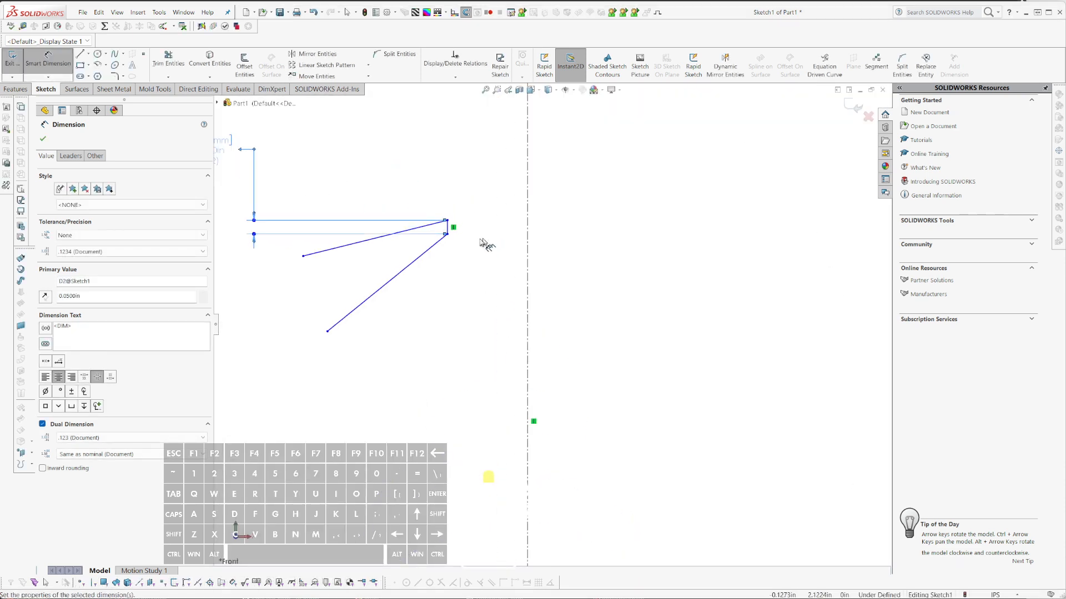
key("Escape")
key("Return")
left_click(448, 228)
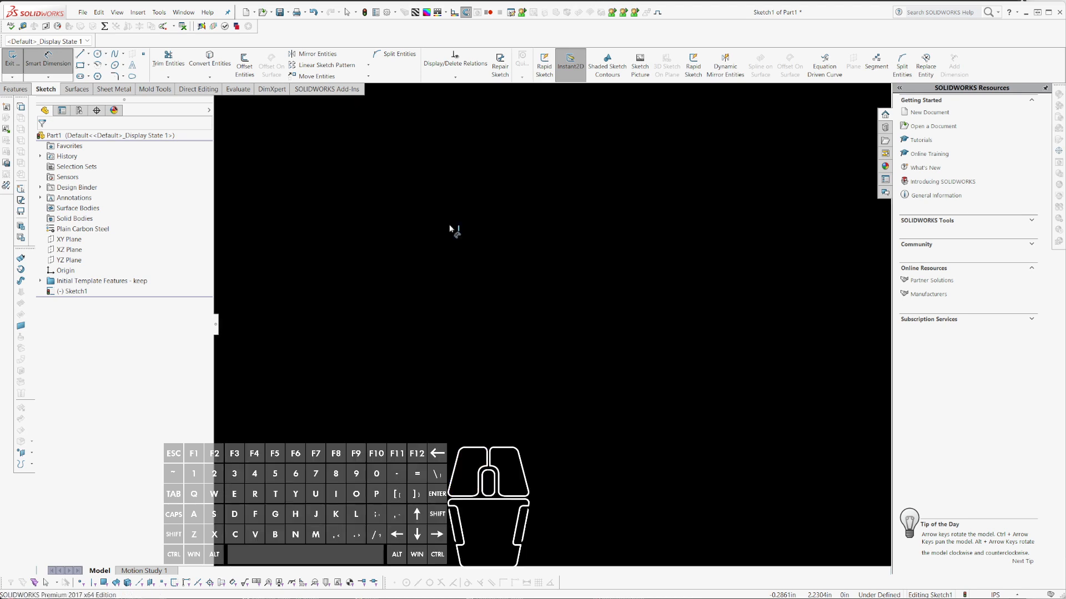
left_click(529, 227)
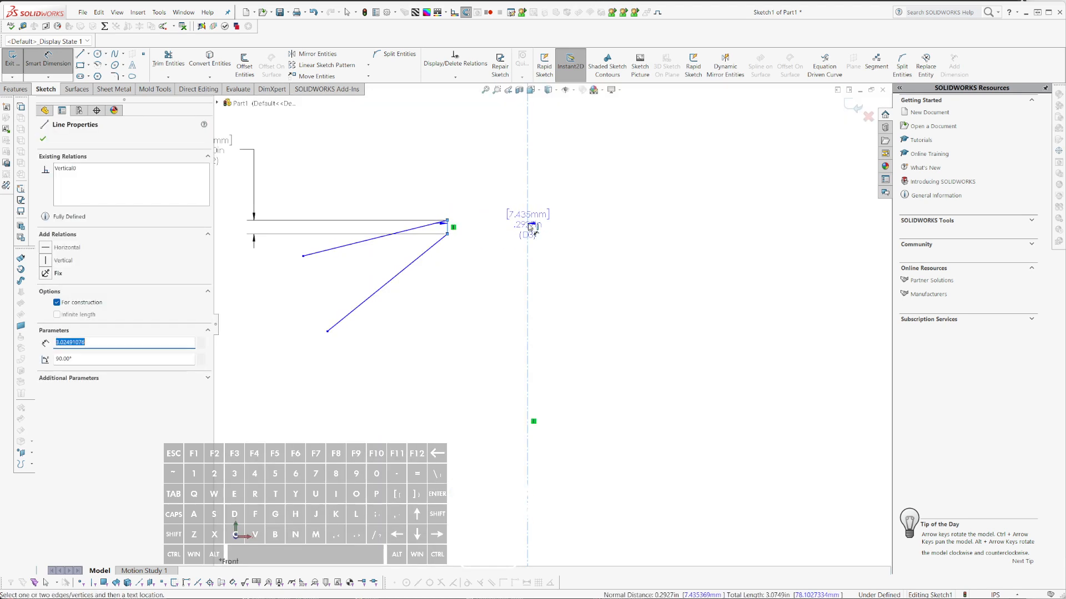
left_click(568, 155)
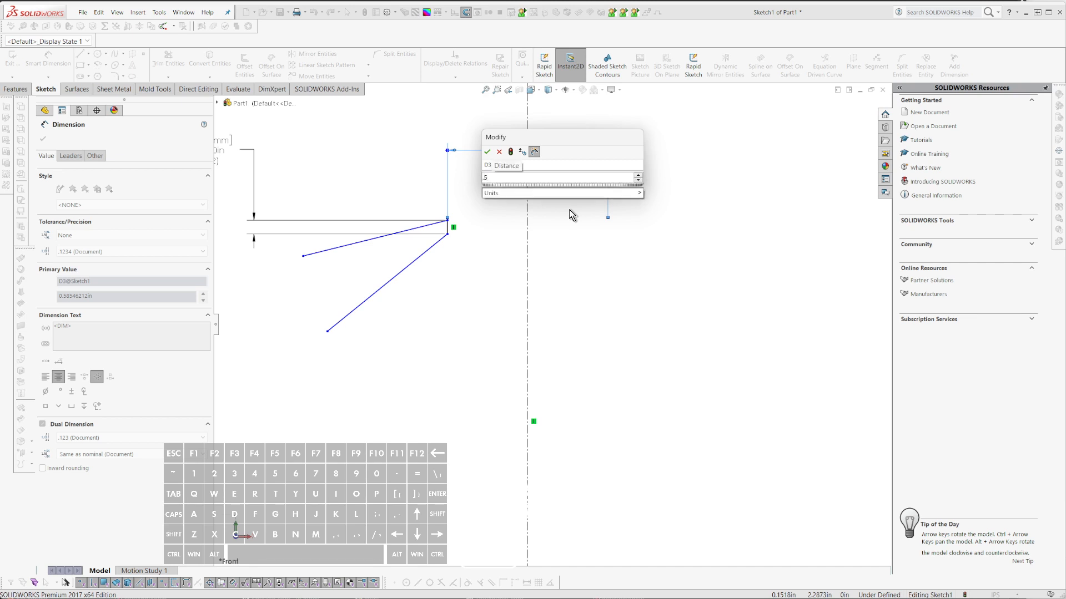
key("Return")
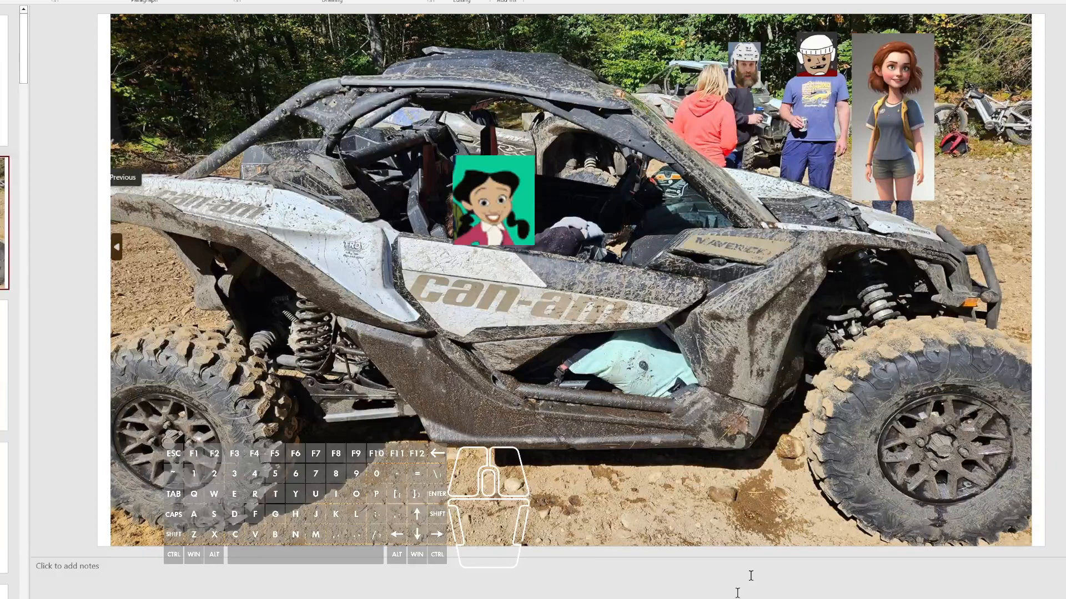
- Switch back to SOLIDWORKS and dimension the angle between the lower sloped line and the construction line, keeping its drawn value
left_click(988, 598)
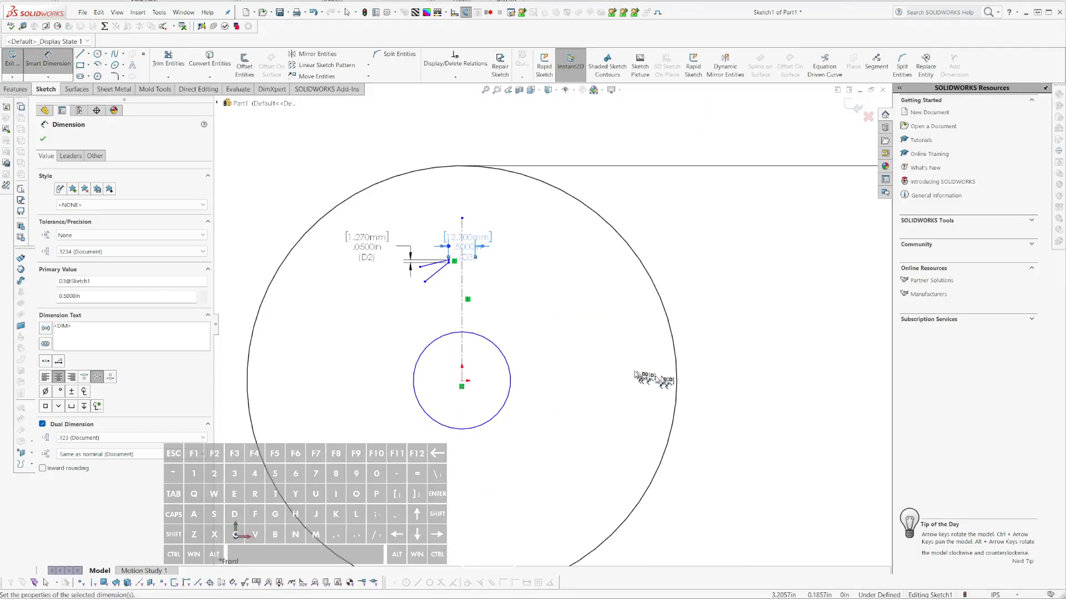
scroll(485, 250, "down", 5)
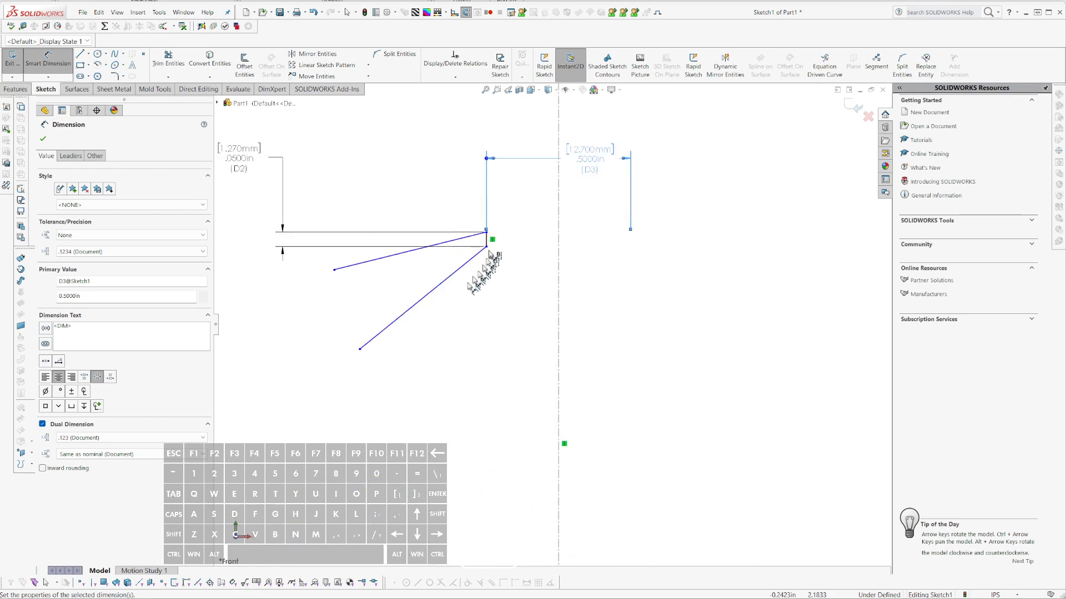
scroll(490, 248, "down", 1)
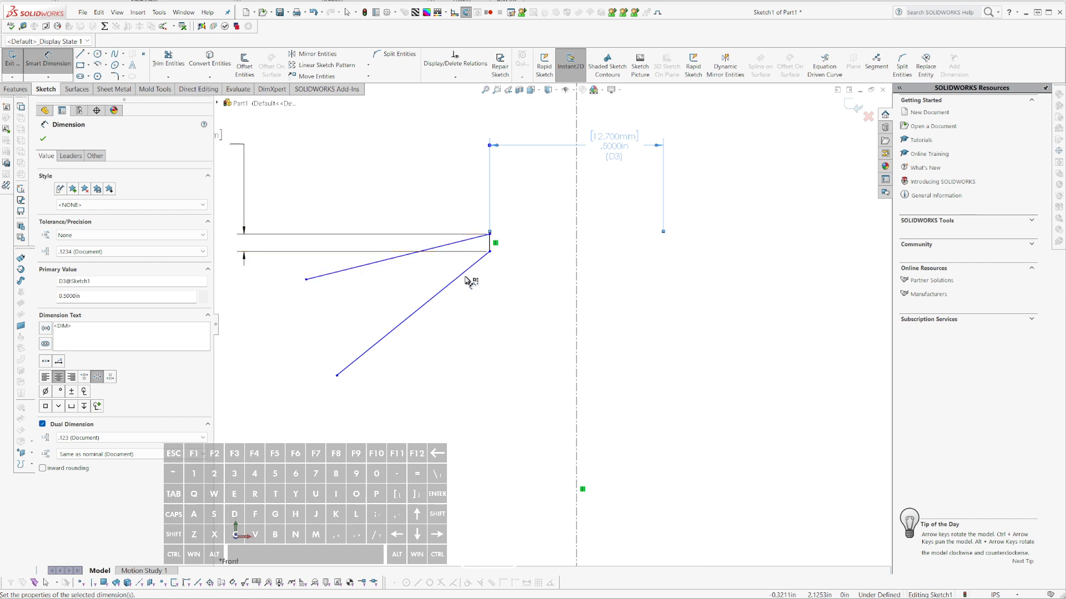
key("Escape")
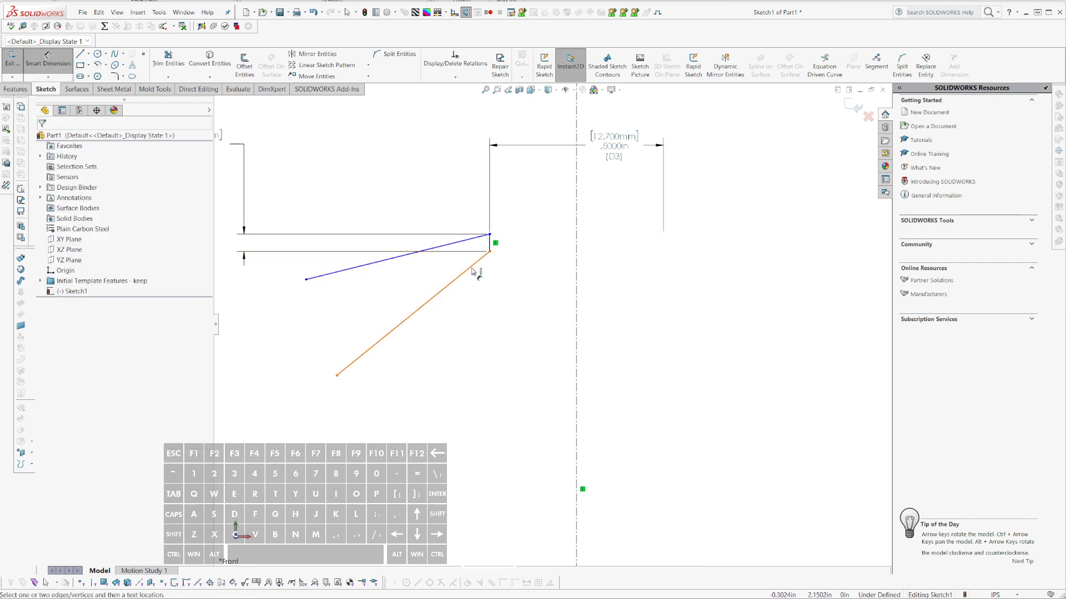
left_click(473, 272)
left_click(576, 277)
left_click(505, 294)
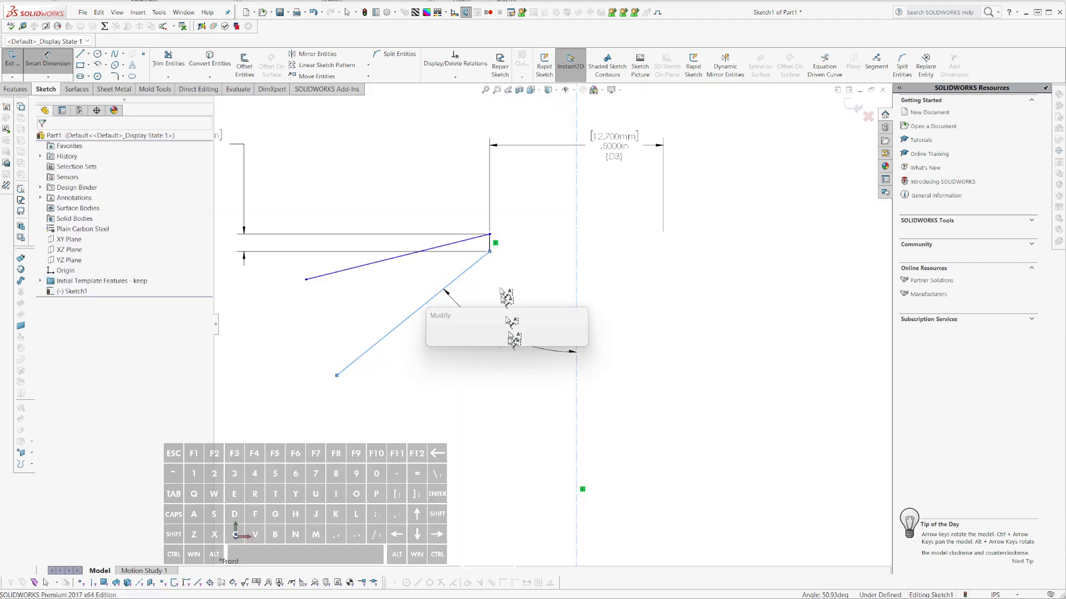
key("Return")
- Dimension the angle between the upper sloped line and the vertical construction line, keeping its drawn value
left_click(475, 238)
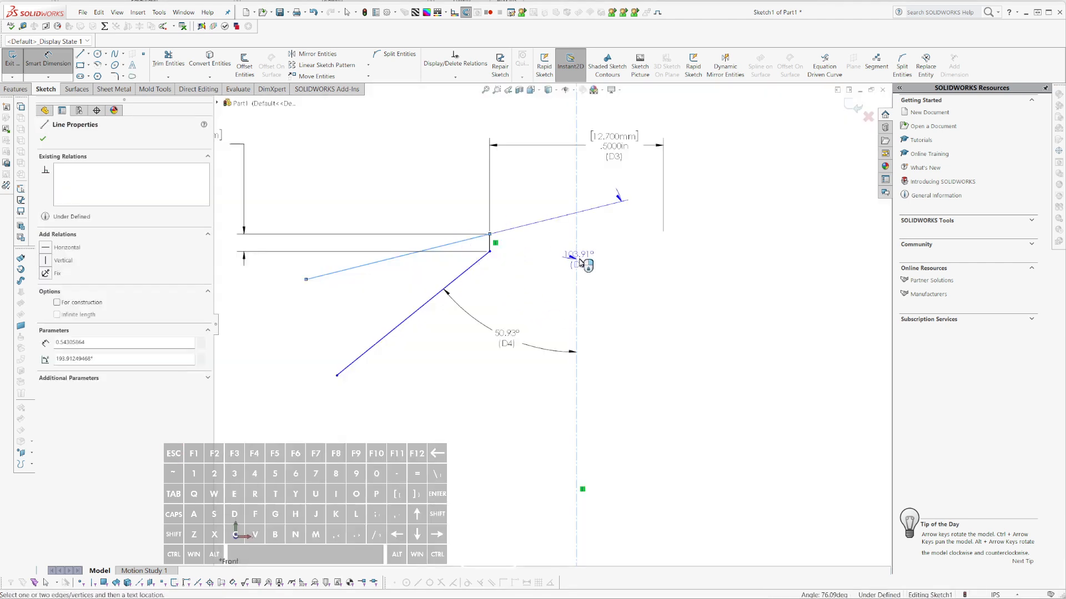
left_click(543, 278)
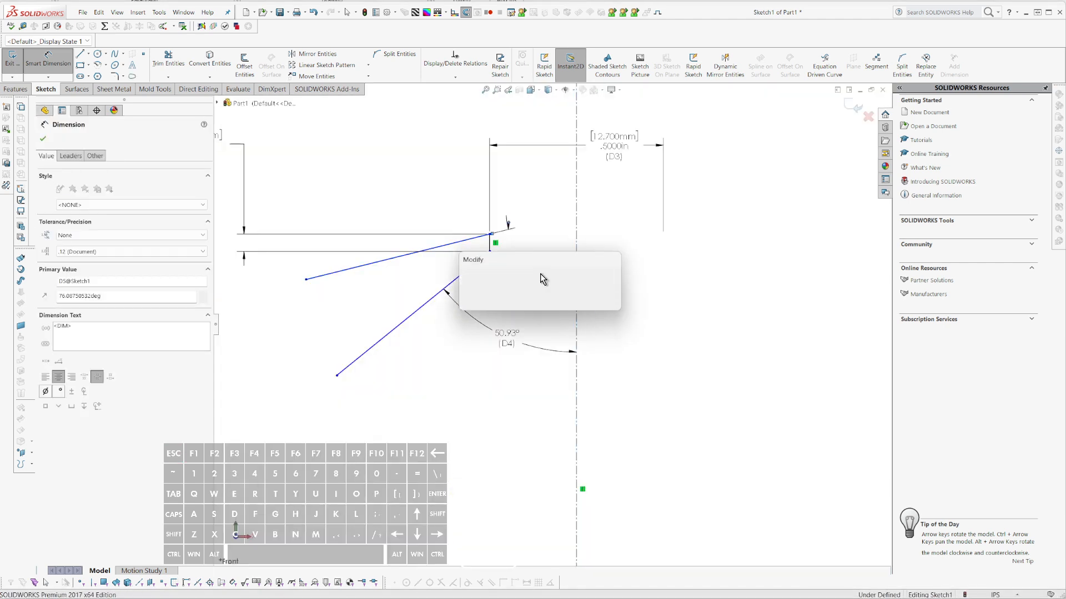
key("Return")
key("Escape")
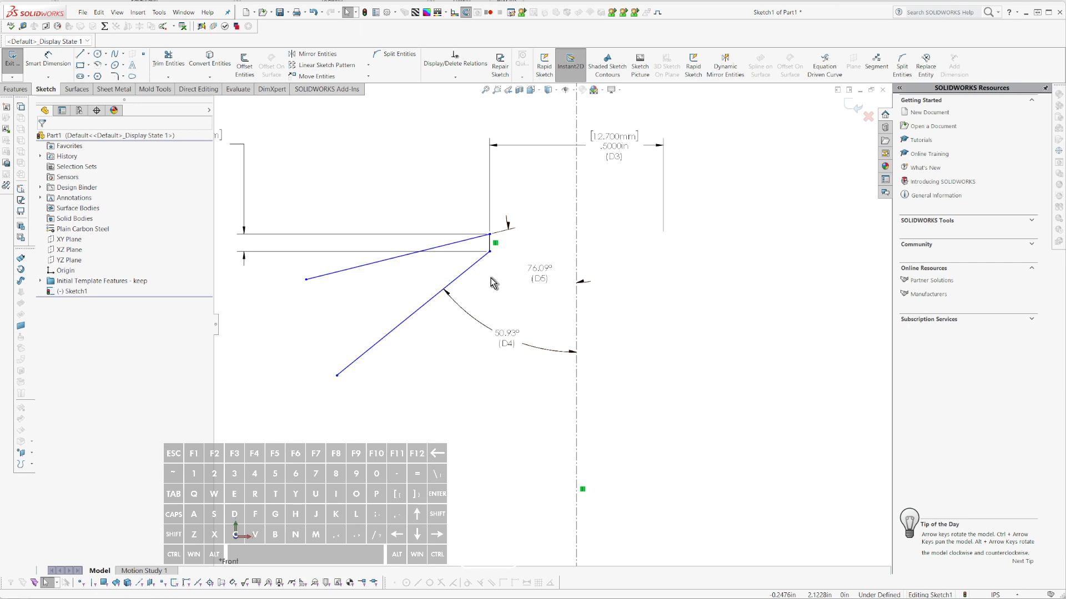
- Draw a vertical line about 0.32 in long downward from a point on the lower sloped line near the short line
key("l")
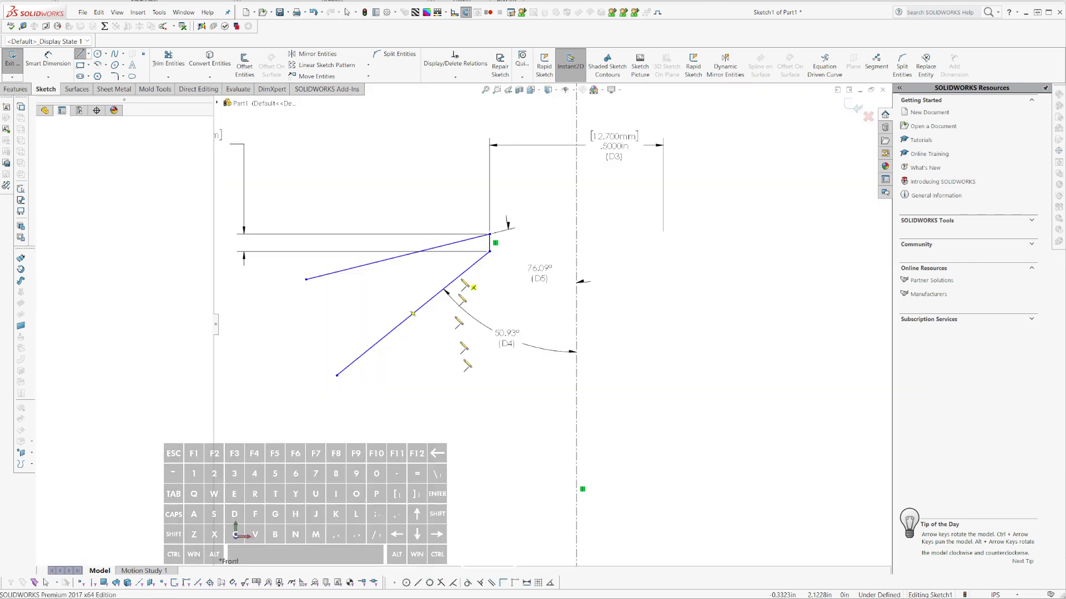
left_click_drag(459, 276, 460, 387)
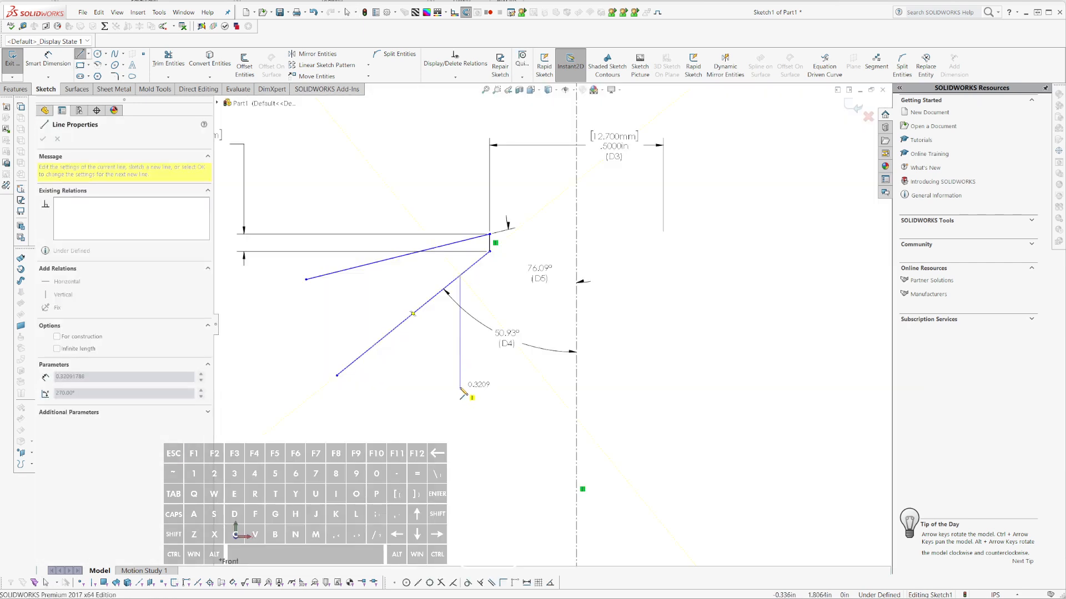
key("Escape")
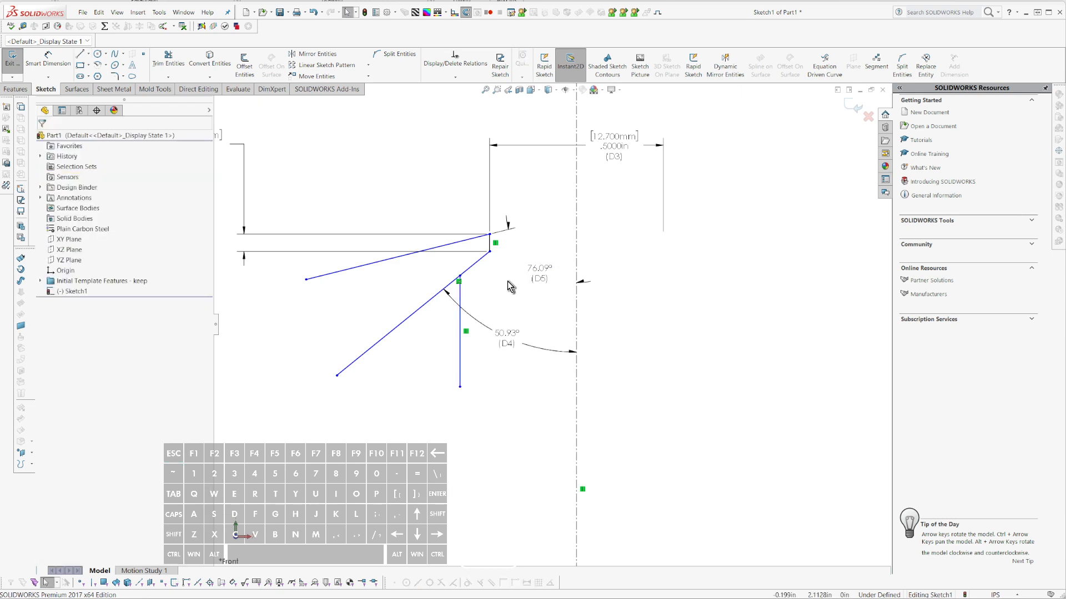
key("Escape")
key("Escape")
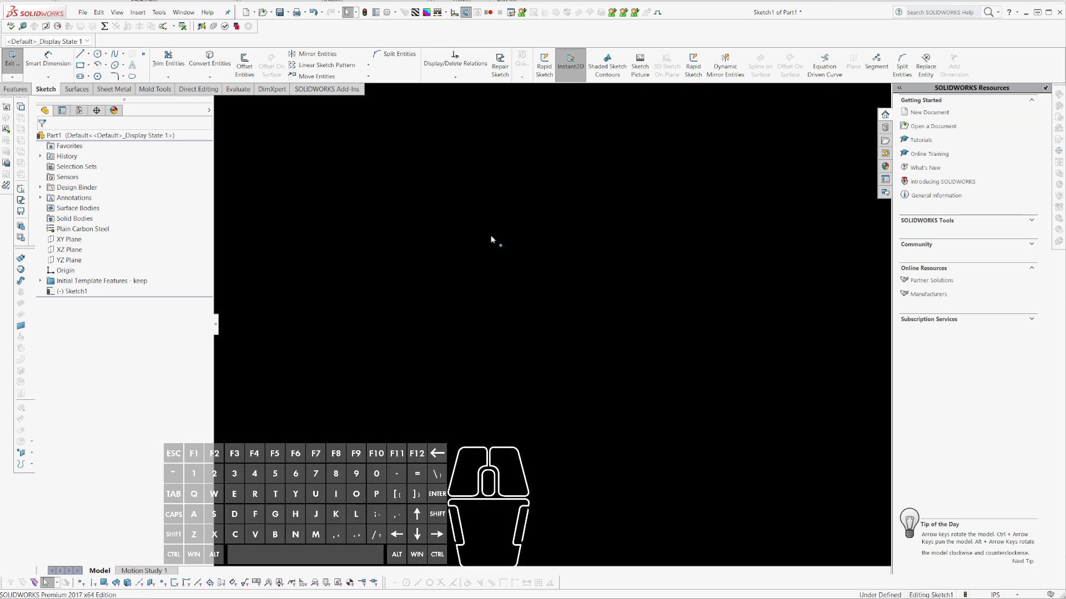
- Dimension the vertical distance from the inner circle's centre to the short line's upper end, keeping its drawn value
left_click(490, 235)
scroll(608, 330, "up", 3)
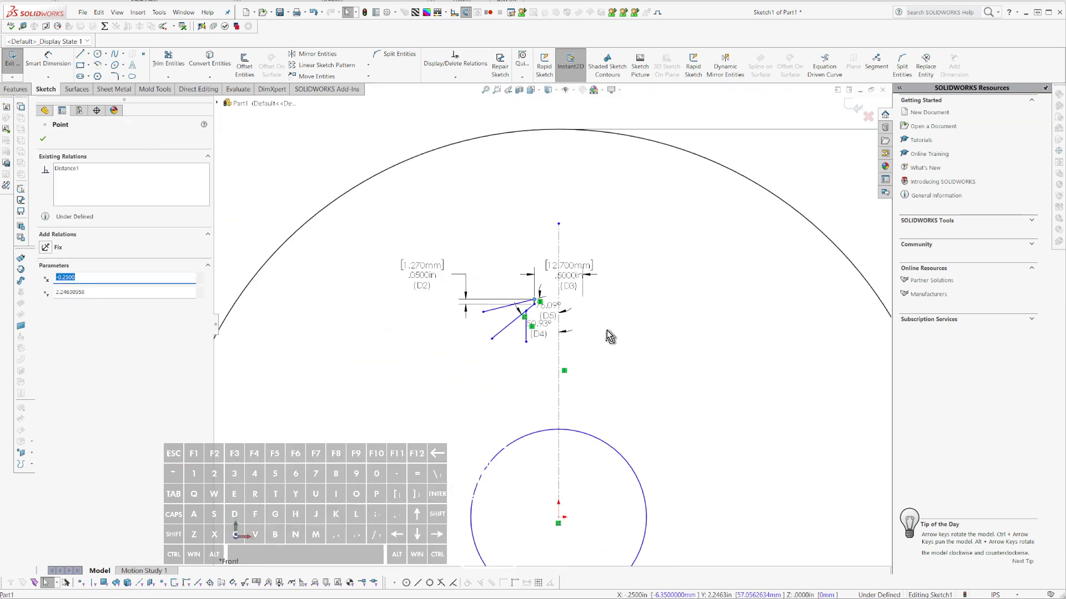
scroll(542, 308, "down", 4)
scroll(543, 314, "up", 4)
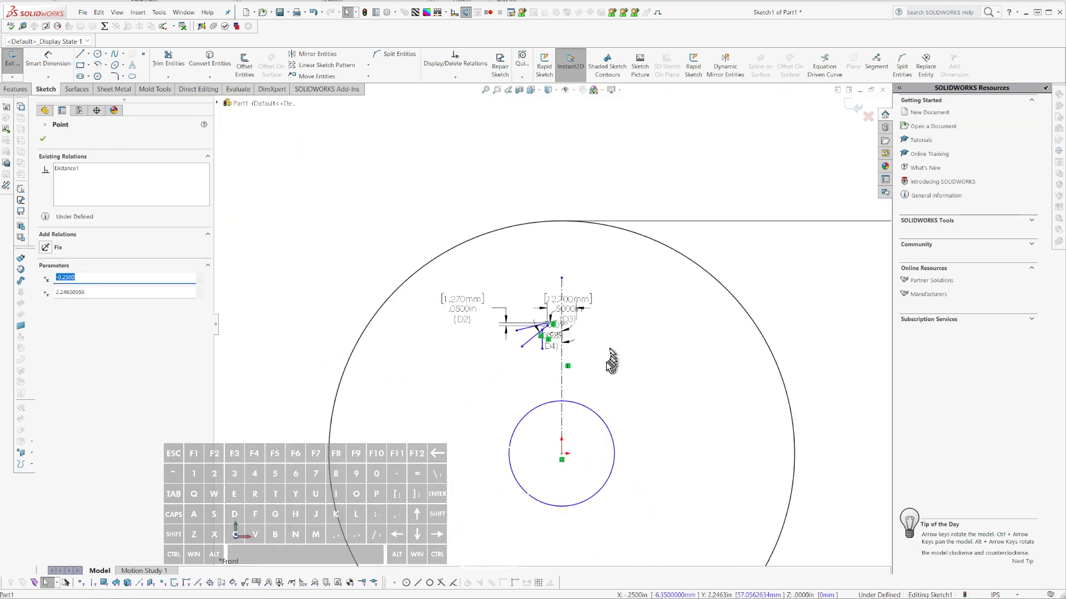
scroll(606, 361, "down", 4)
key("d")
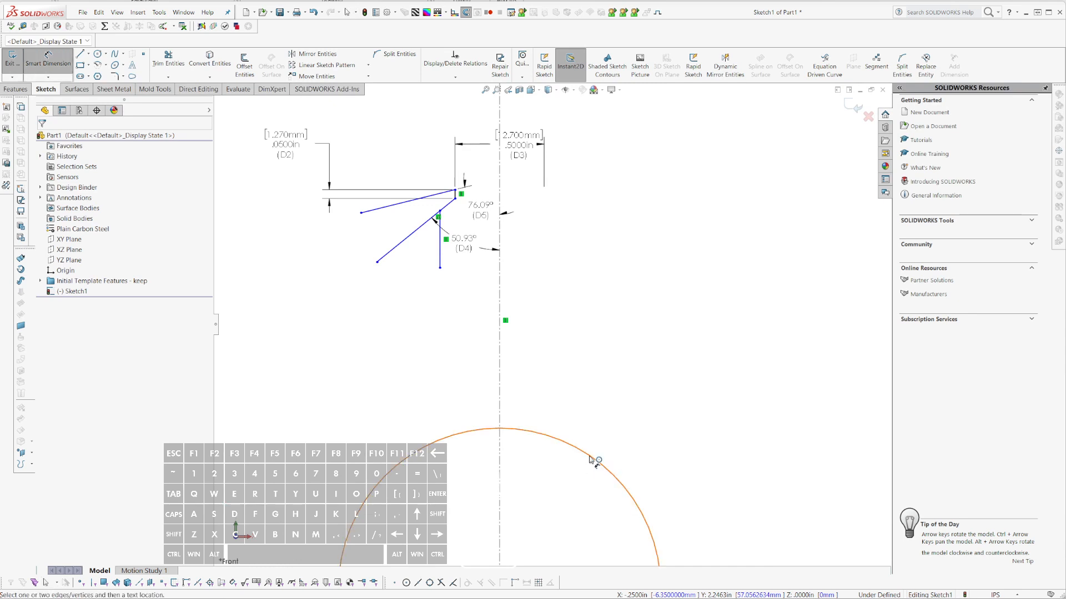
left_click(594, 464)
scroll(447, 198, "down", 5)
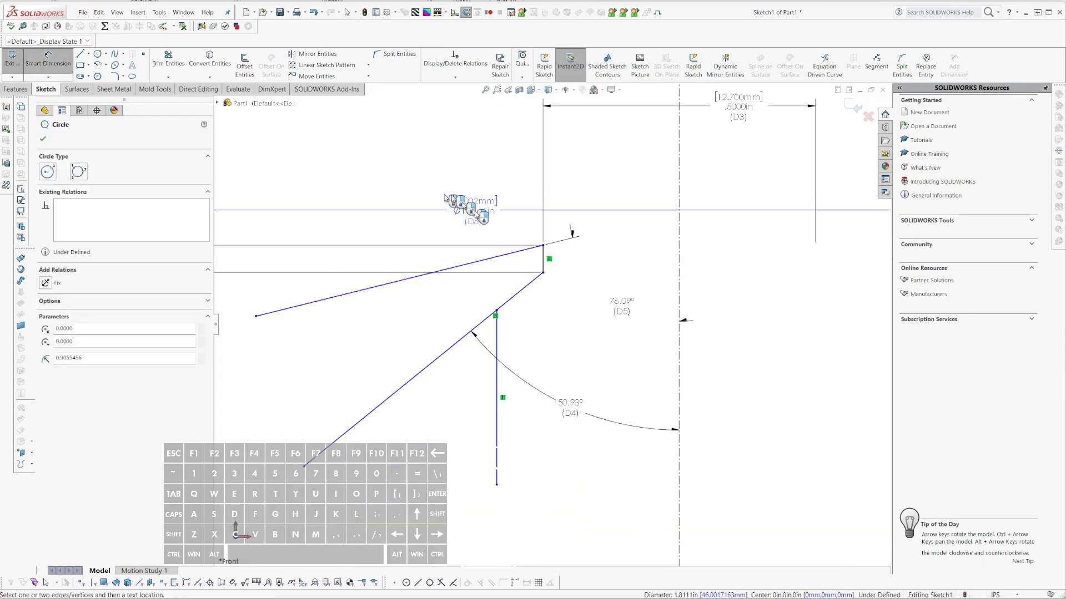
left_click(542, 245)
scroll(516, 275, "up", 3)
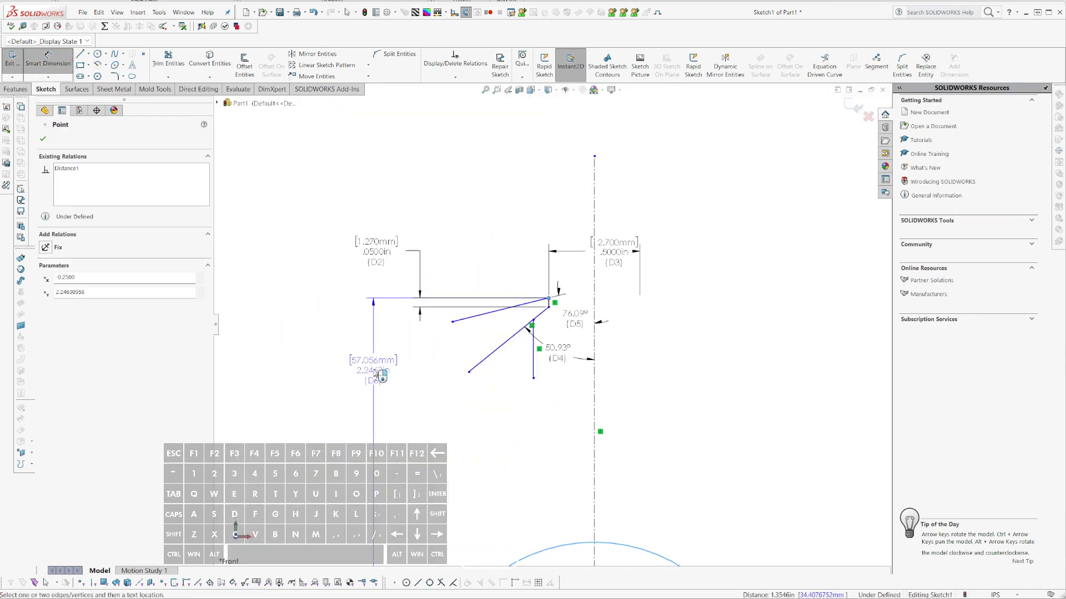
left_click(355, 384)
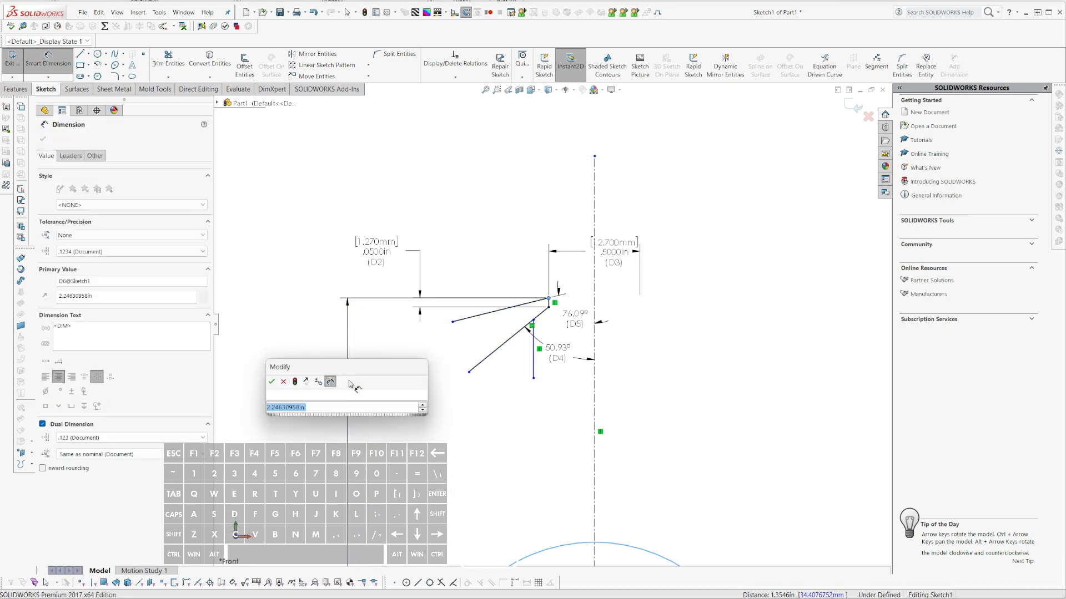
key("Return")
key("Escape")
- Trim away the portion of the lower sloped line that extends past the vertical line
scroll(539, 350, "down", 5)
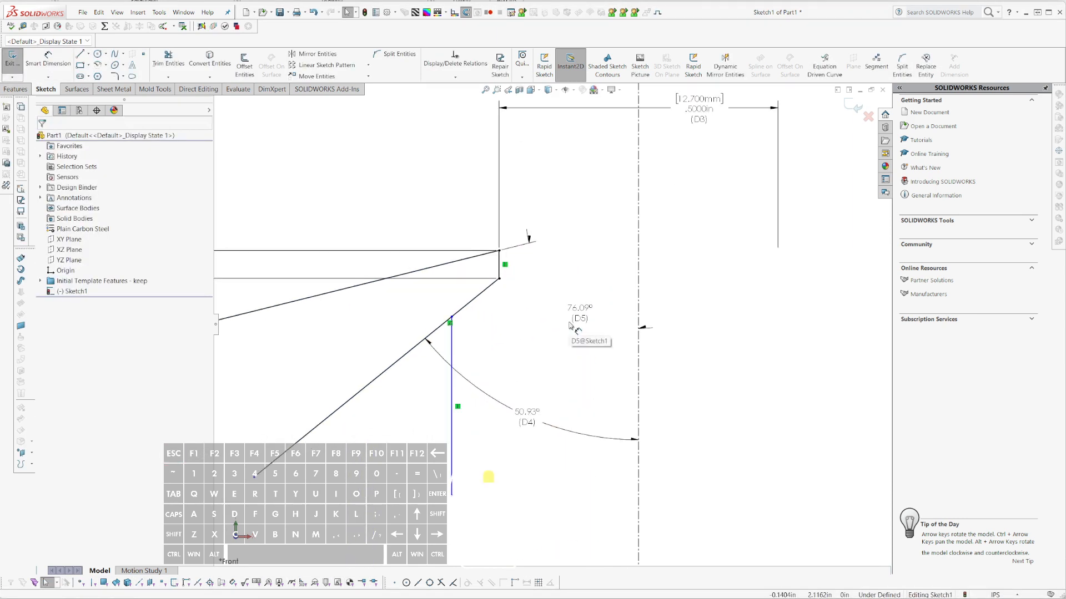
key("Escape")
key("t")
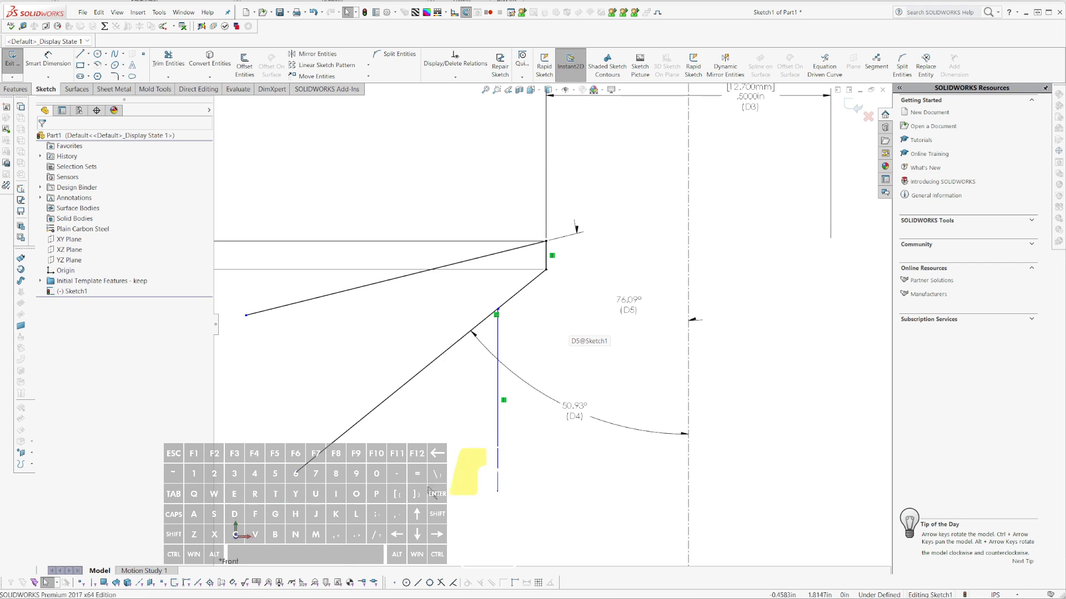
left_click_drag(433, 458, 375, 398)
key("Escape")
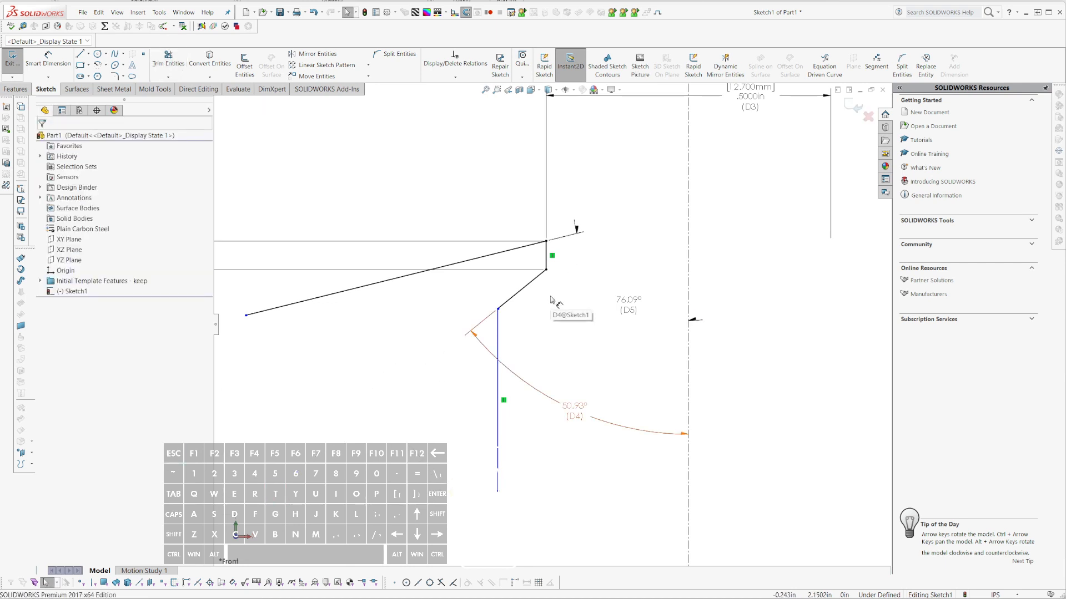
- Dimension the horizontal distance between the long vertical line and the short vertical line and set it to 0.19 in
key("d")
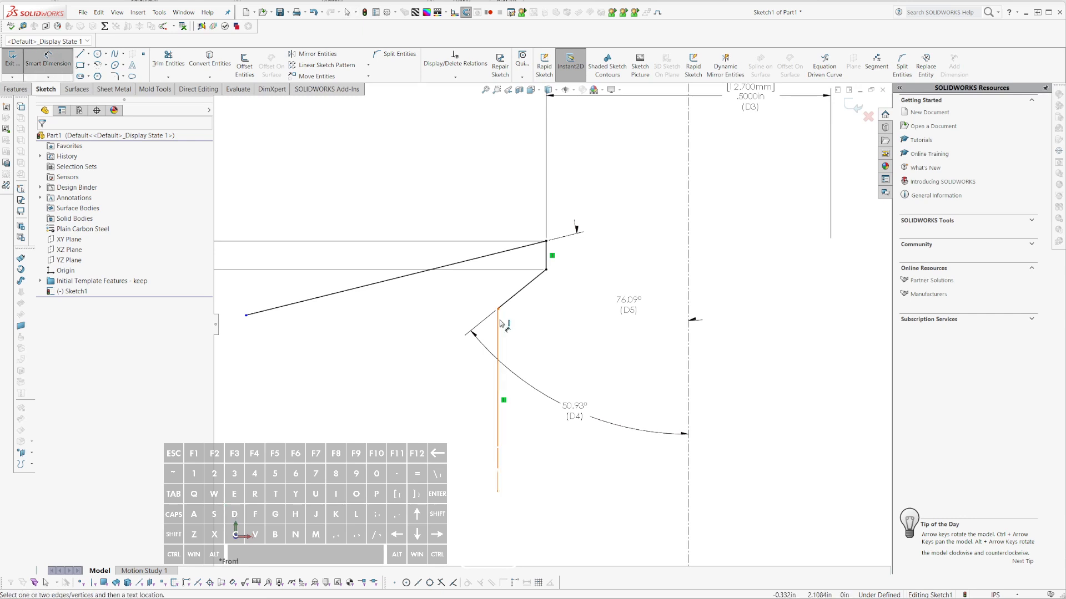
left_click(502, 323)
left_click(546, 255)
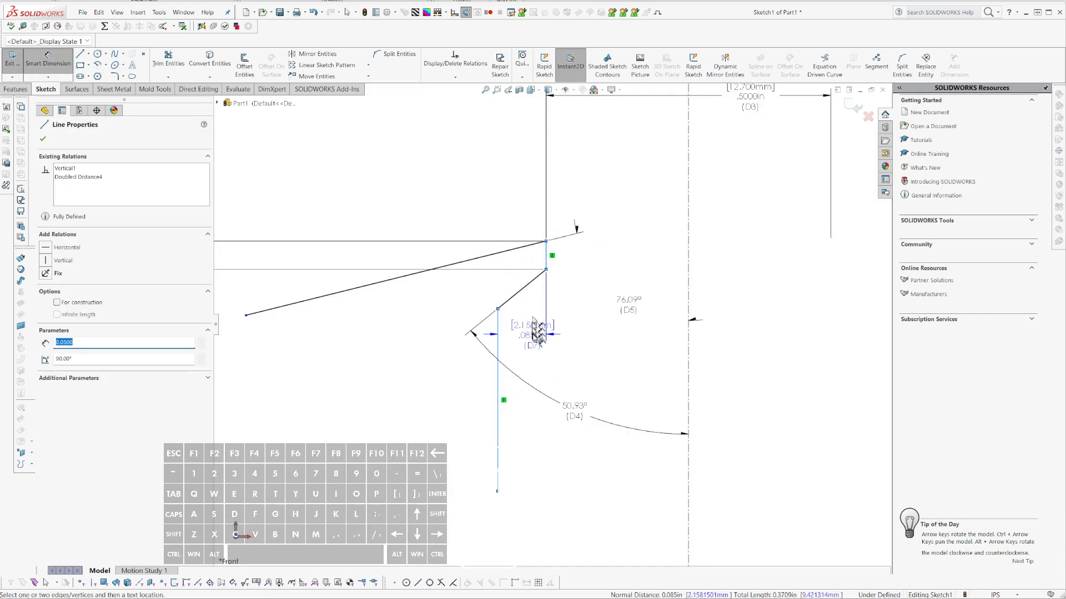
left_click(531, 342)
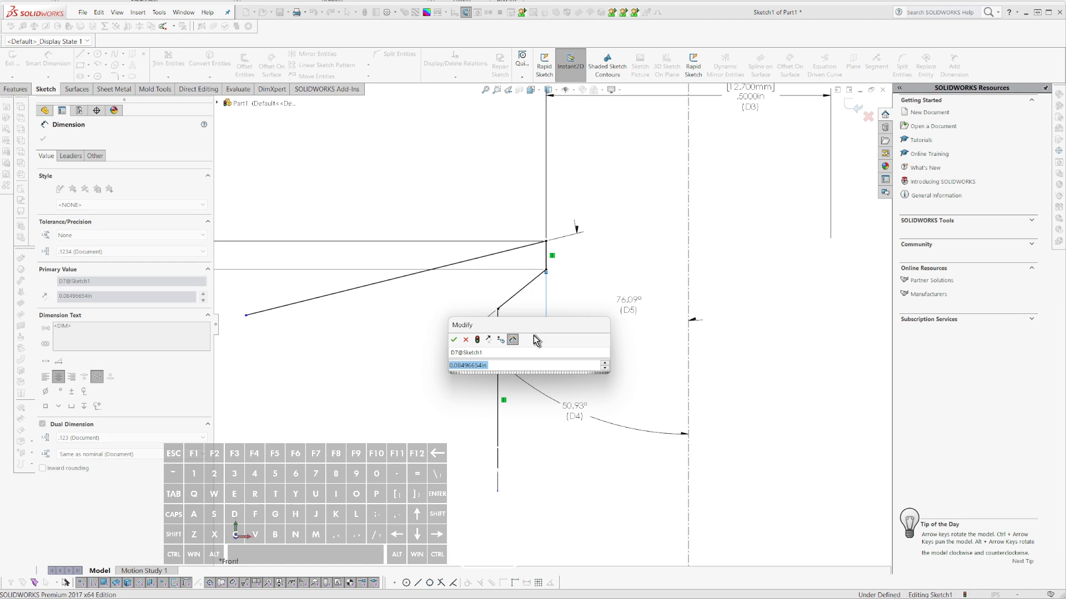
type(".19")
key("Return")
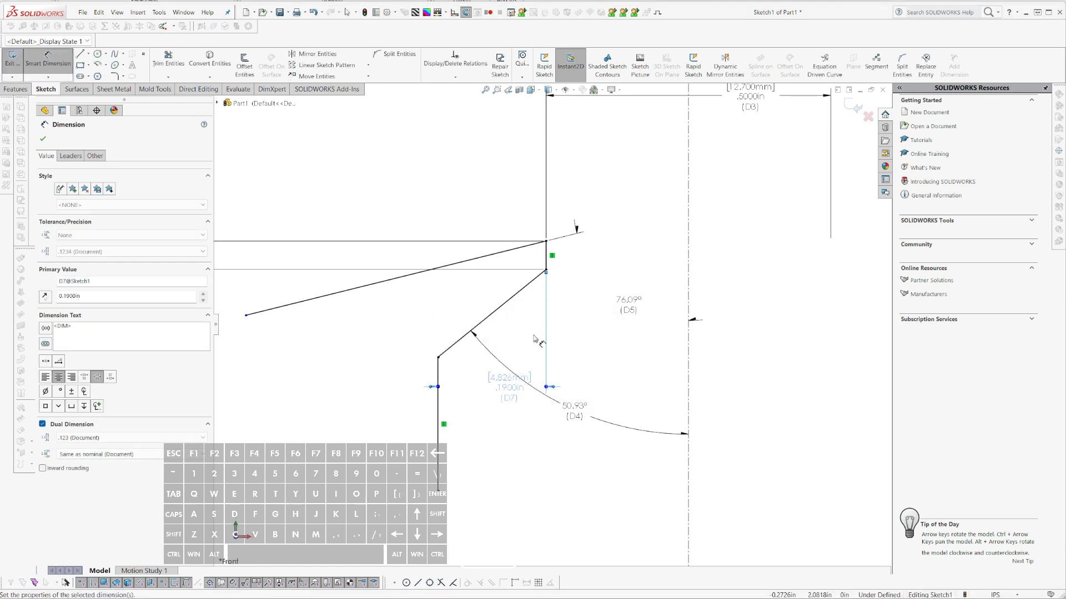
scroll(548, 369, "up", 5)
scroll(550, 379, "down", 2)
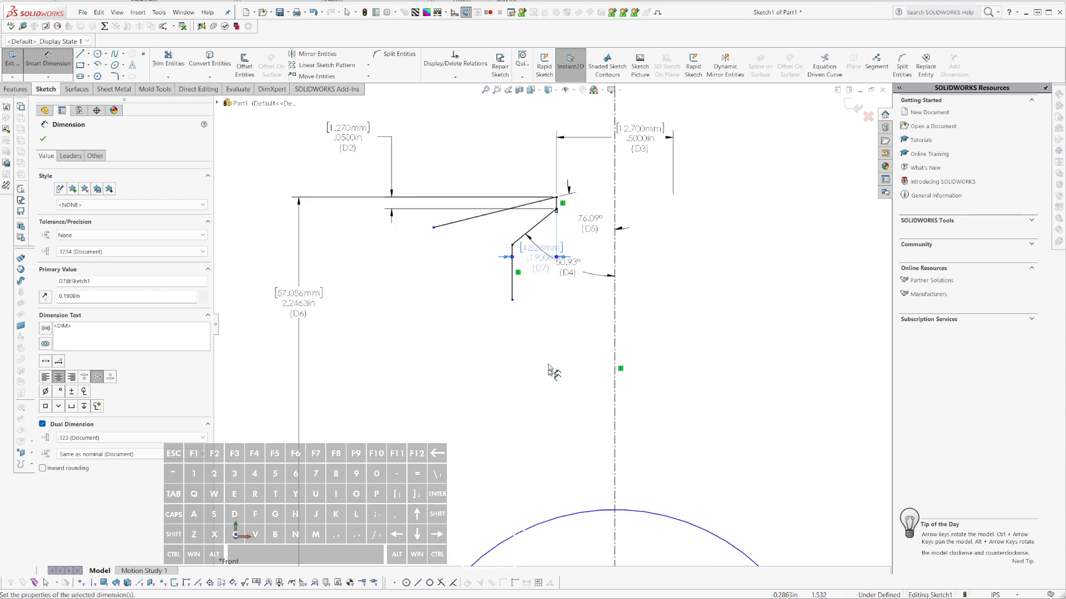
scroll(539, 263, "down", 3)
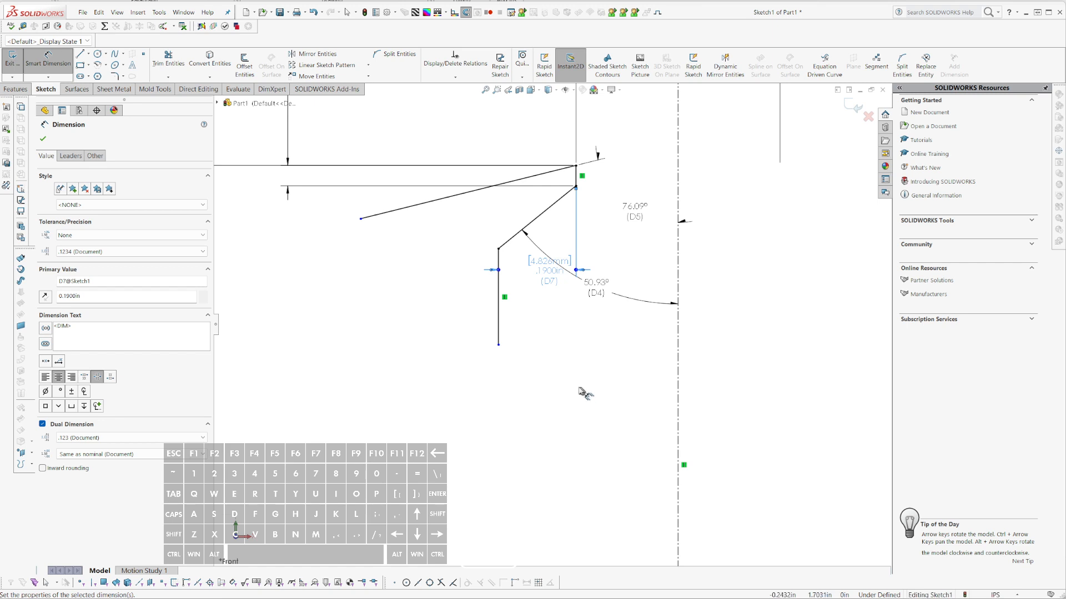
scroll(605, 400, "down", 3)
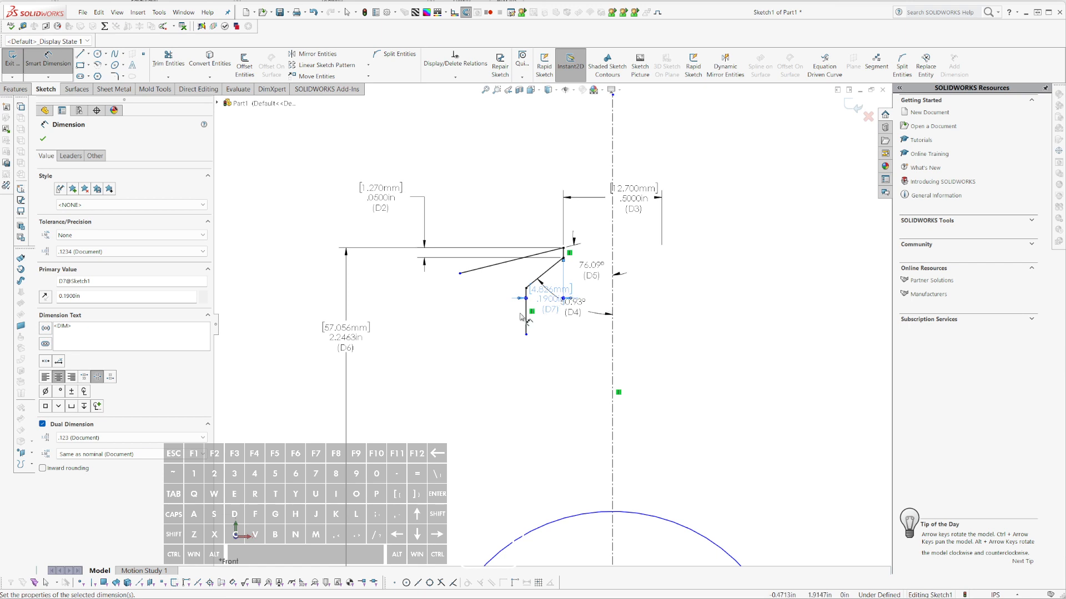
scroll(522, 317, "up", 2)
key("Escape")
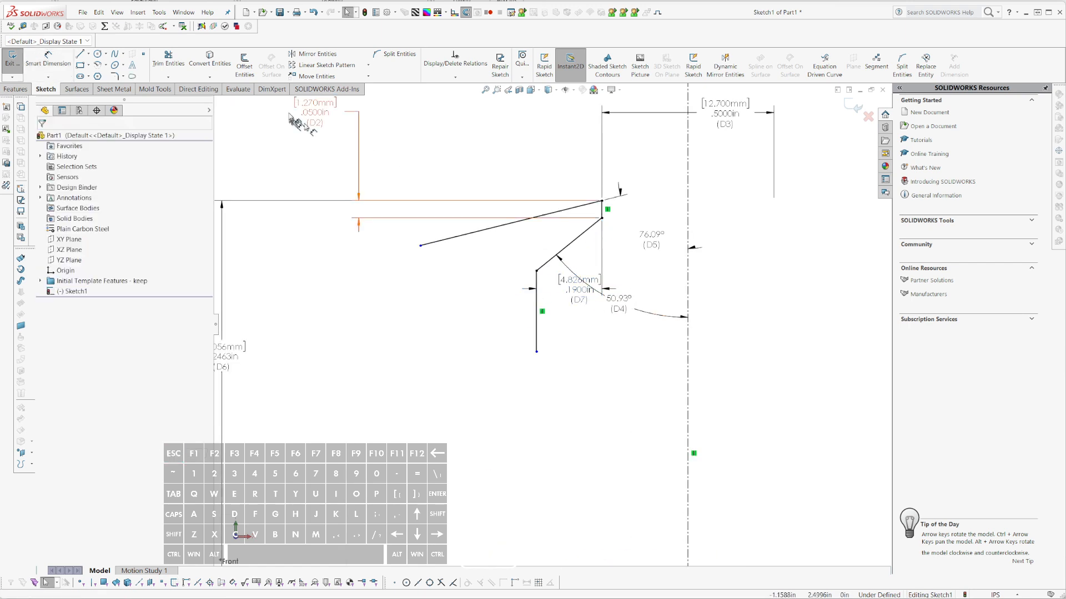
- Move the short line's length dimension closer to the profile and set it to 0.04 in
left_click_drag(311, 115, 316, 156)
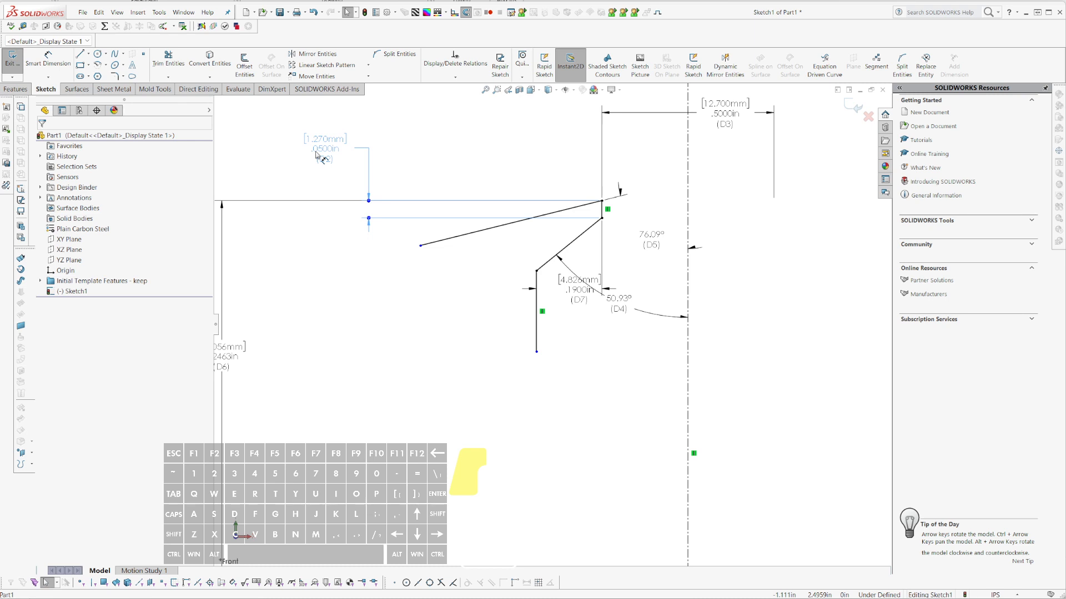
left_click_drag(316, 155, 316, 156)
double_click(316, 155)
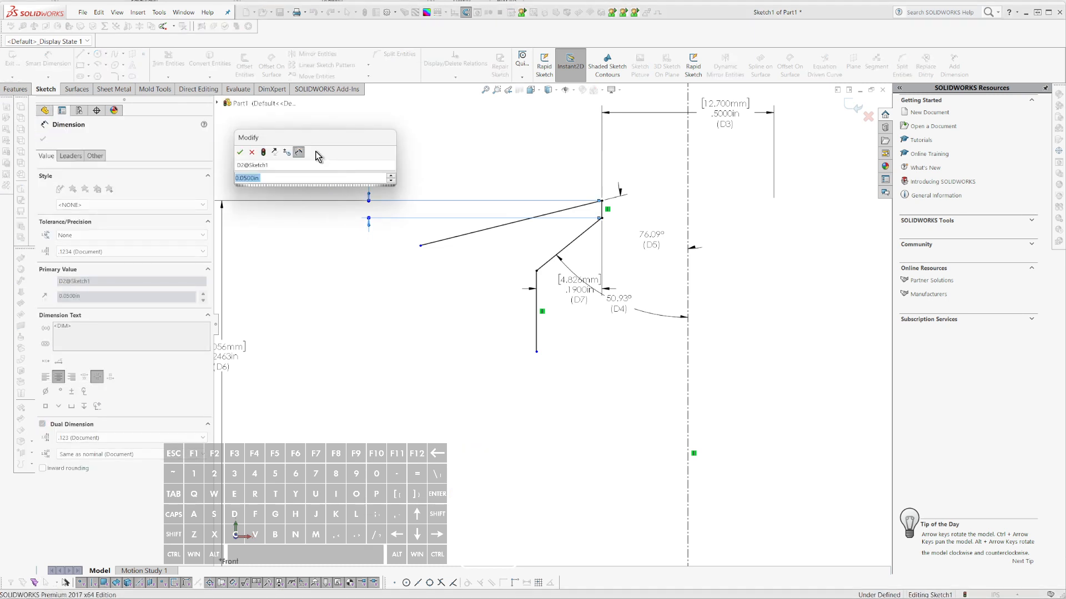
type(".04")
key("Return")
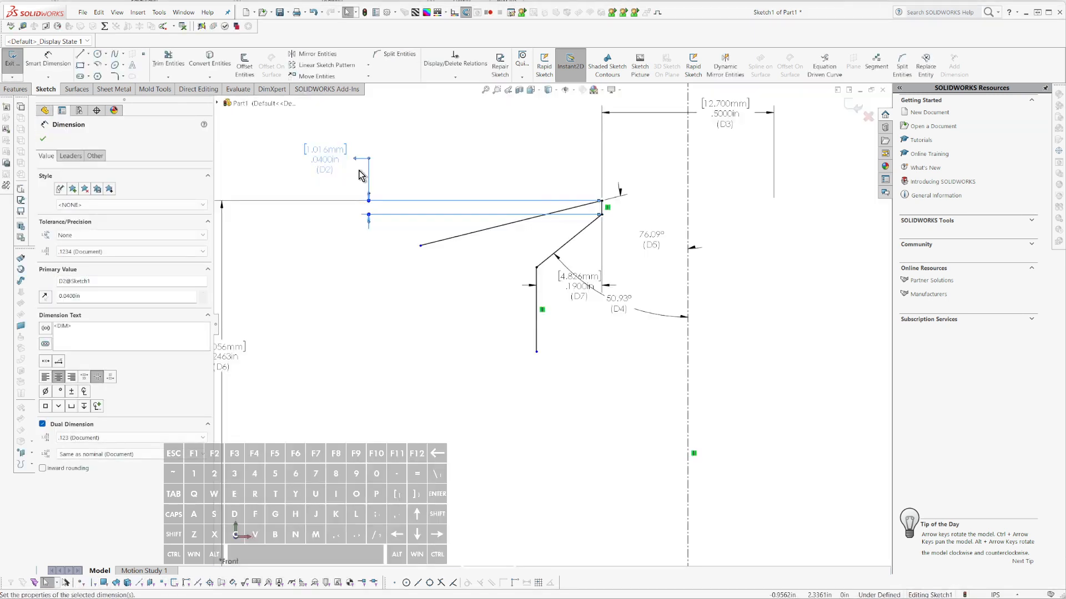
scroll(361, 175, "up", 5)
scroll(610, 408, "down", 3)
key("Escape")
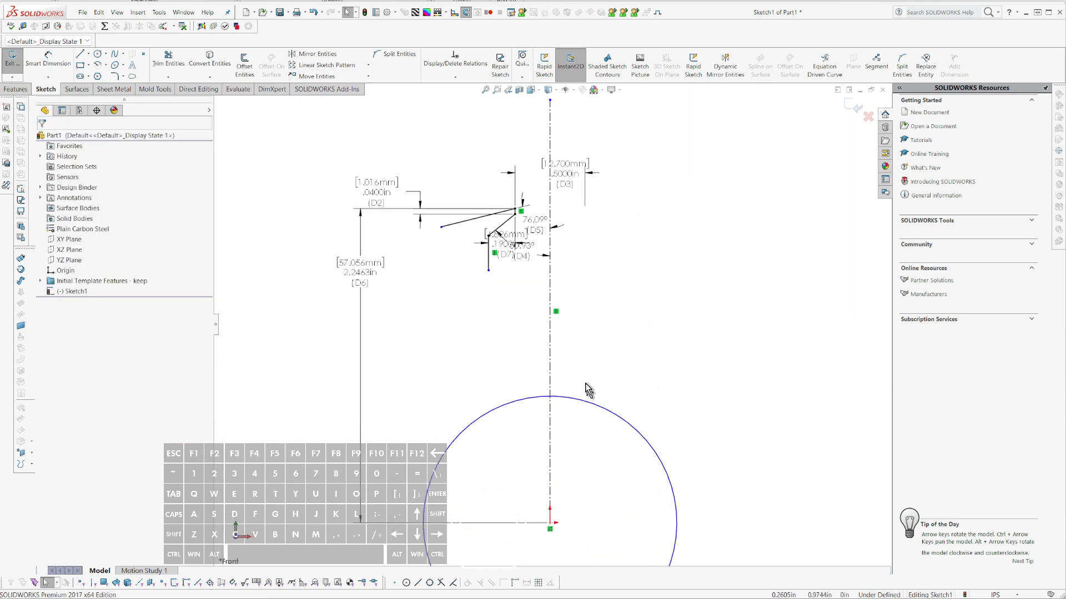
- Examine the dimensioned angled profile and its position relative to the inner and outer circles
scroll(583, 358, "up", 3)
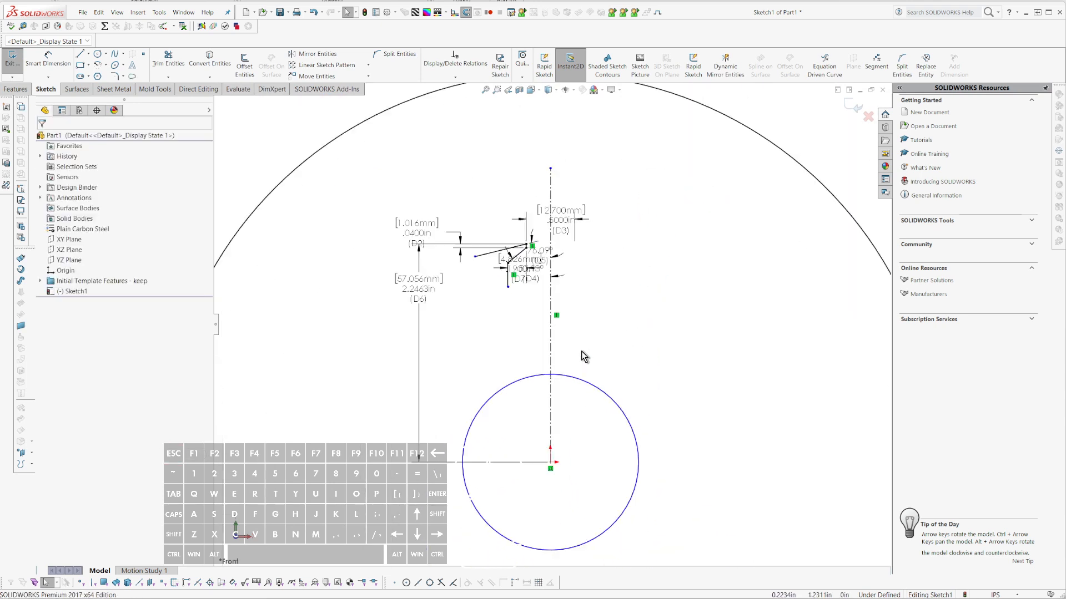
scroll(522, 242, "down", 6)
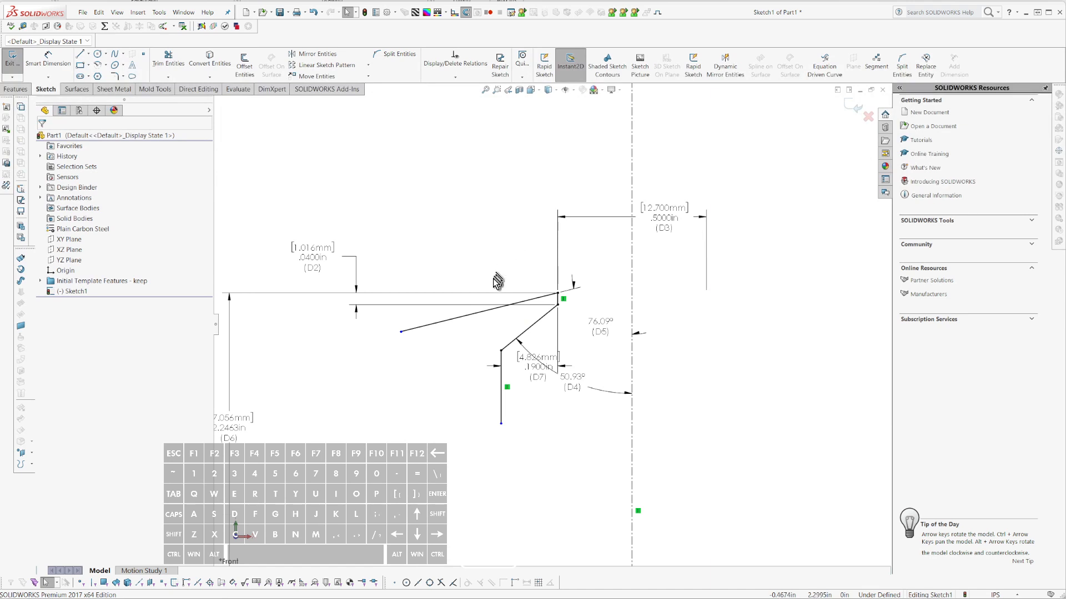
scroll(549, 313, "up", 3)
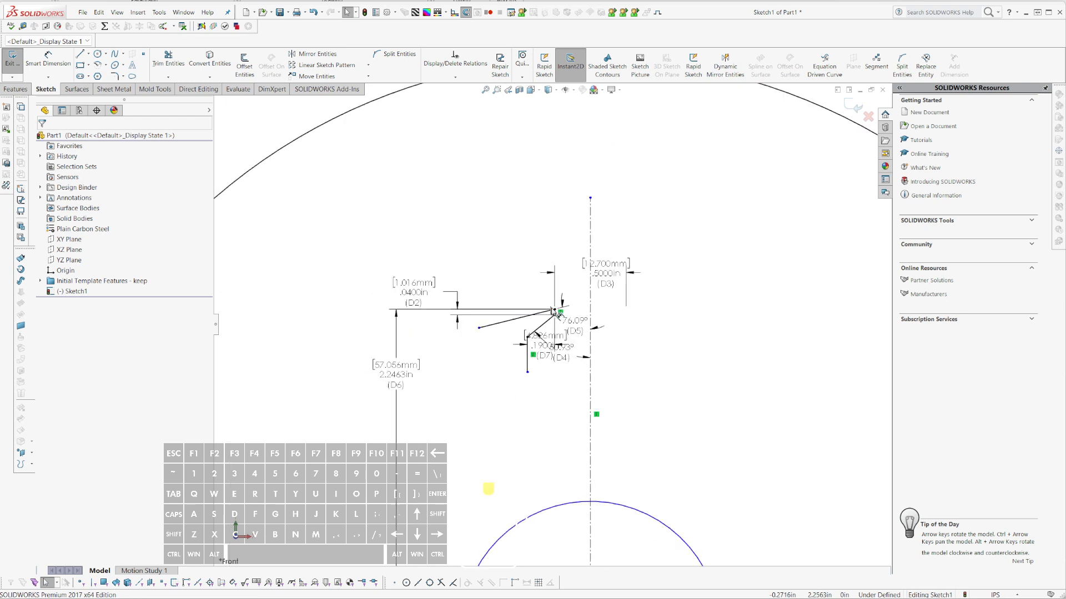
scroll(553, 305, "down", 3)
scroll(559, 343, "up", 3)
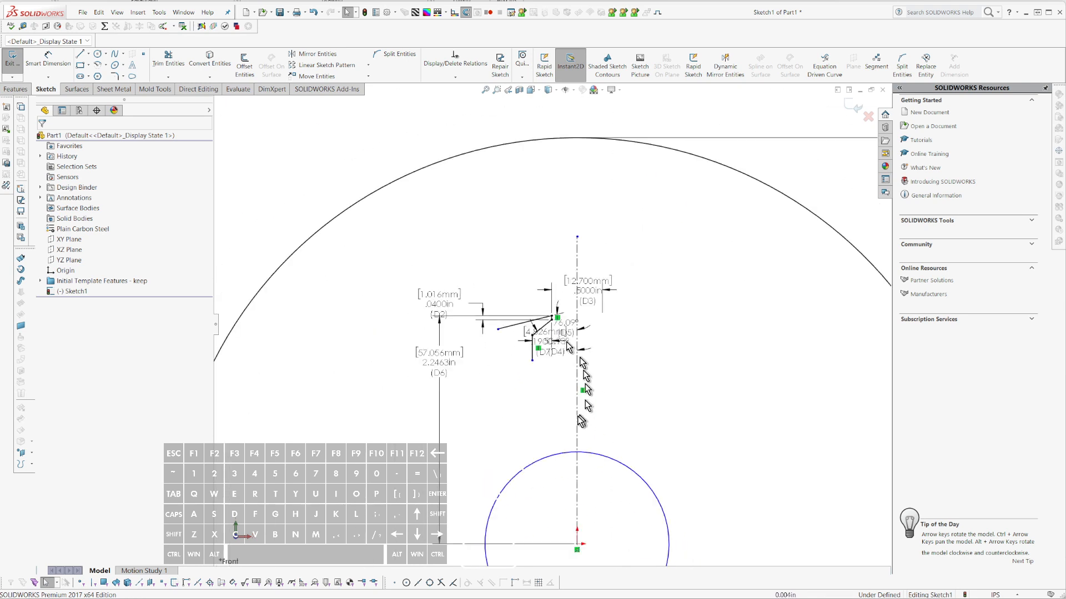
scroll(532, 311, "down", 3)
scroll(530, 302, "up", 3)
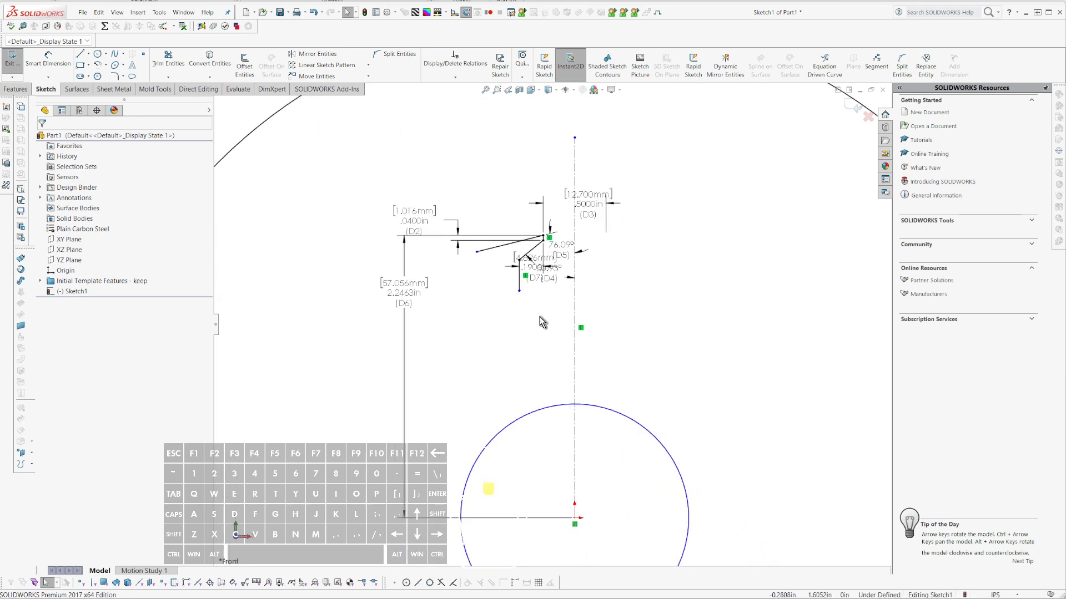
scroll(541, 310, "down", 3)
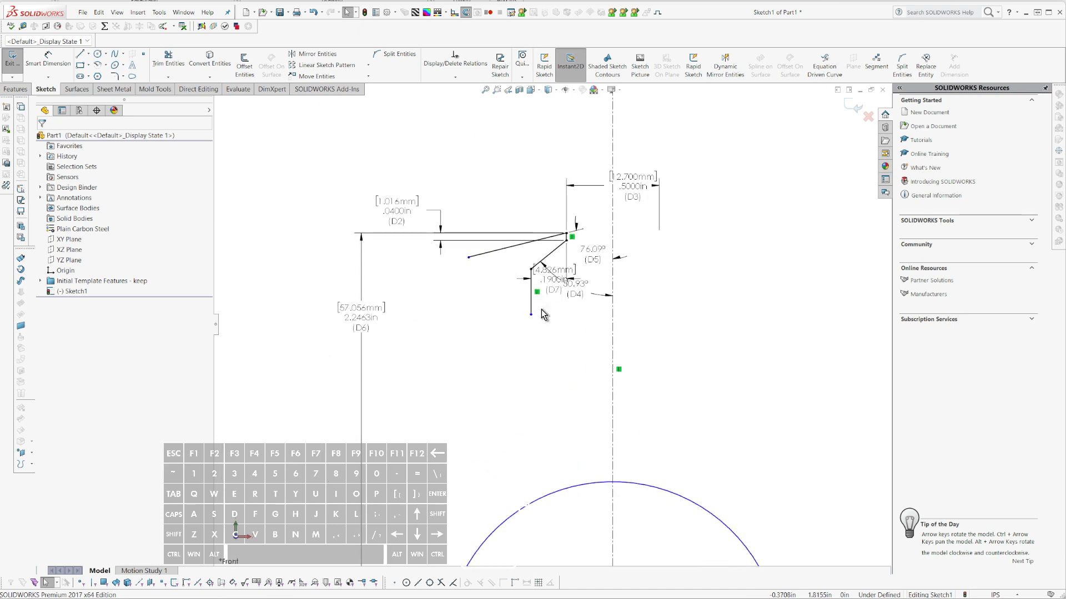
scroll(543, 316, "up", 3)
scroll(557, 361, "down", 3)
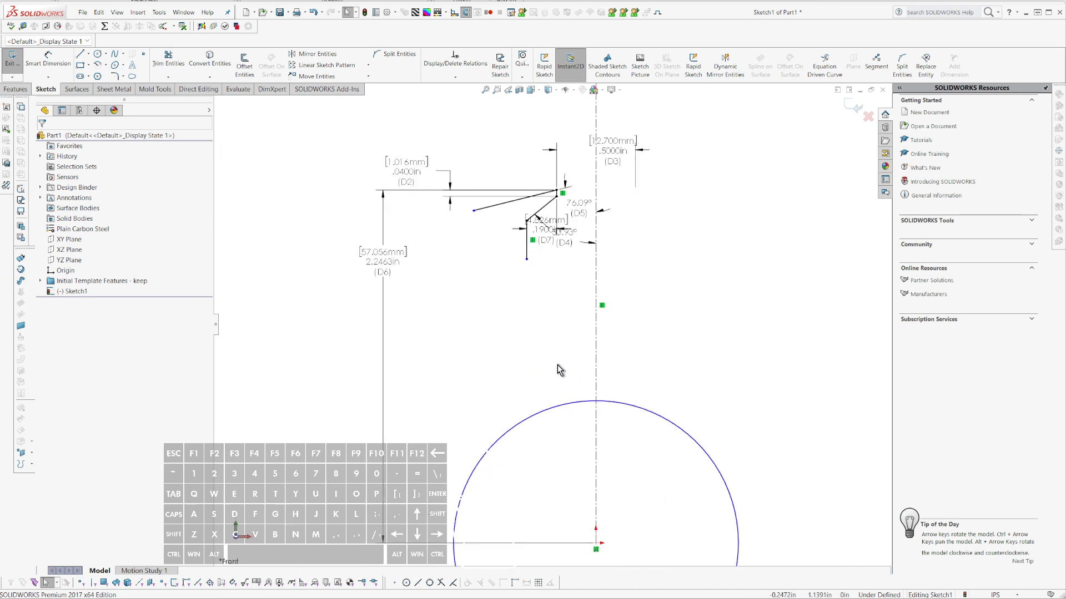
scroll(557, 361, "up", 3)
scroll(558, 344, "down", 2)
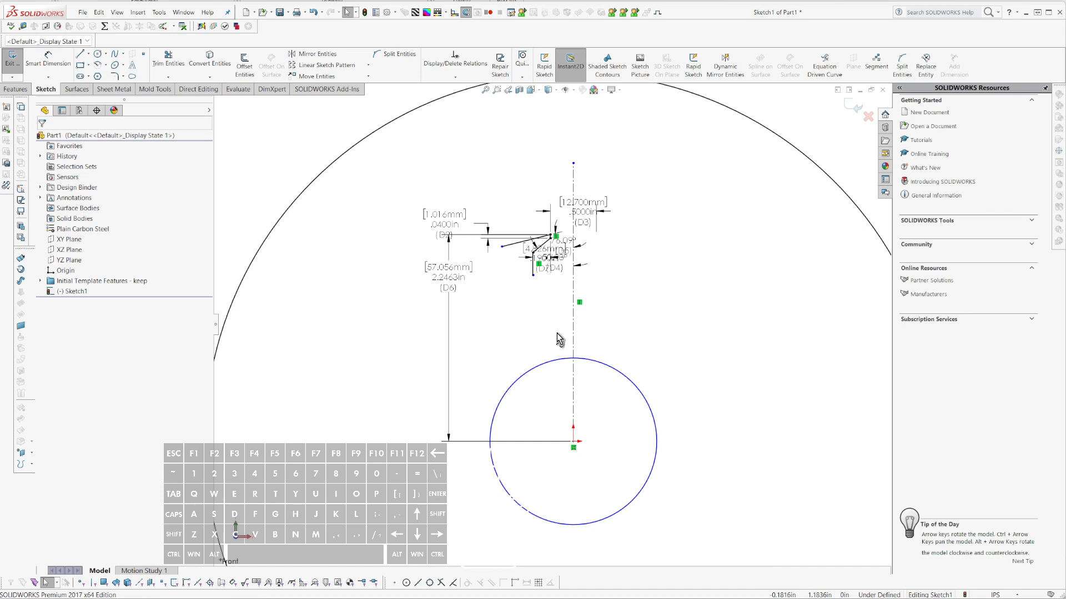
scroll(565, 268, "down", 2)
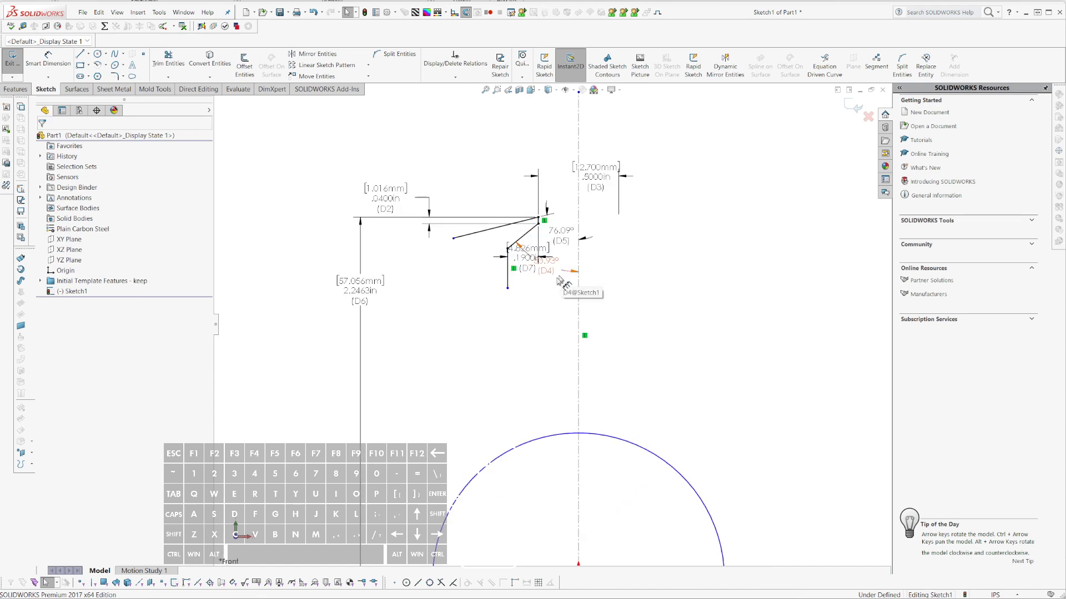
scroll(560, 280, "up", 3)
scroll(533, 349, "down", 3)
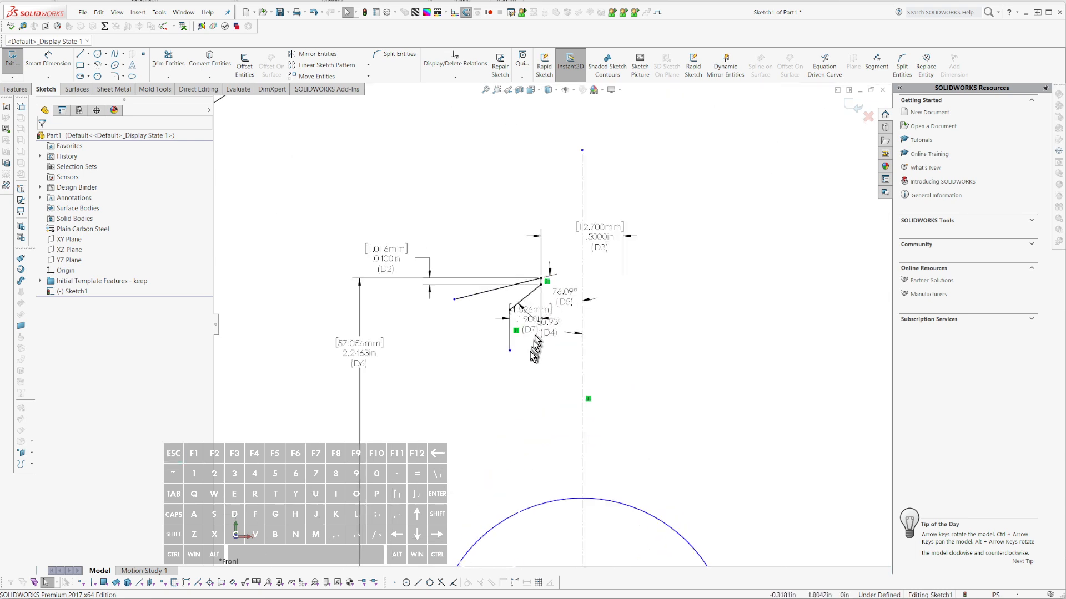
- Extend the lower end of the vertical line down to the inner circle with Trim Entities
key("t")
left_click(509, 354)
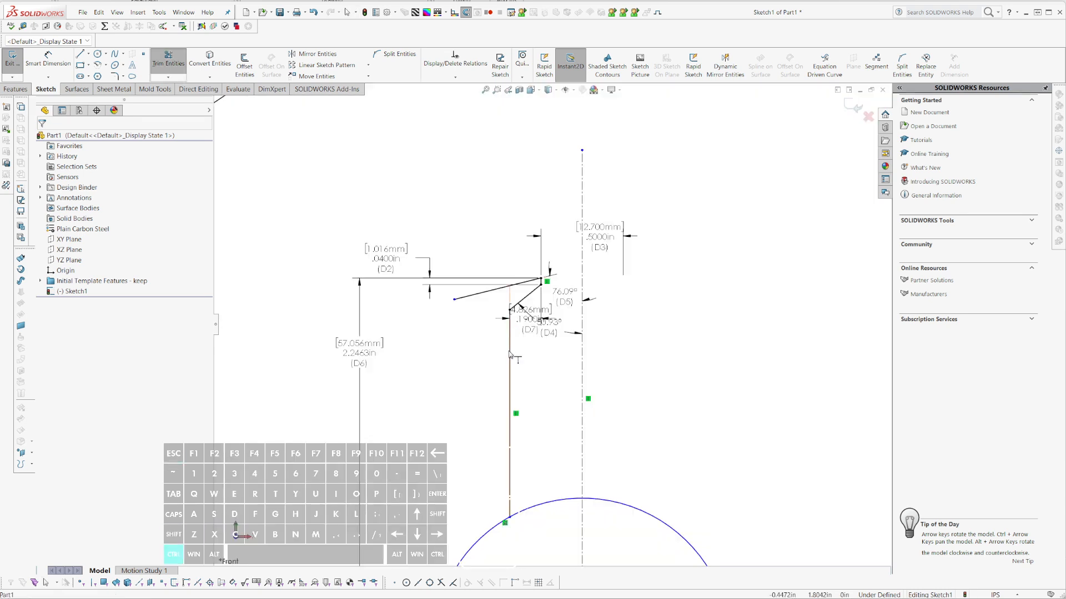
key("Escape")
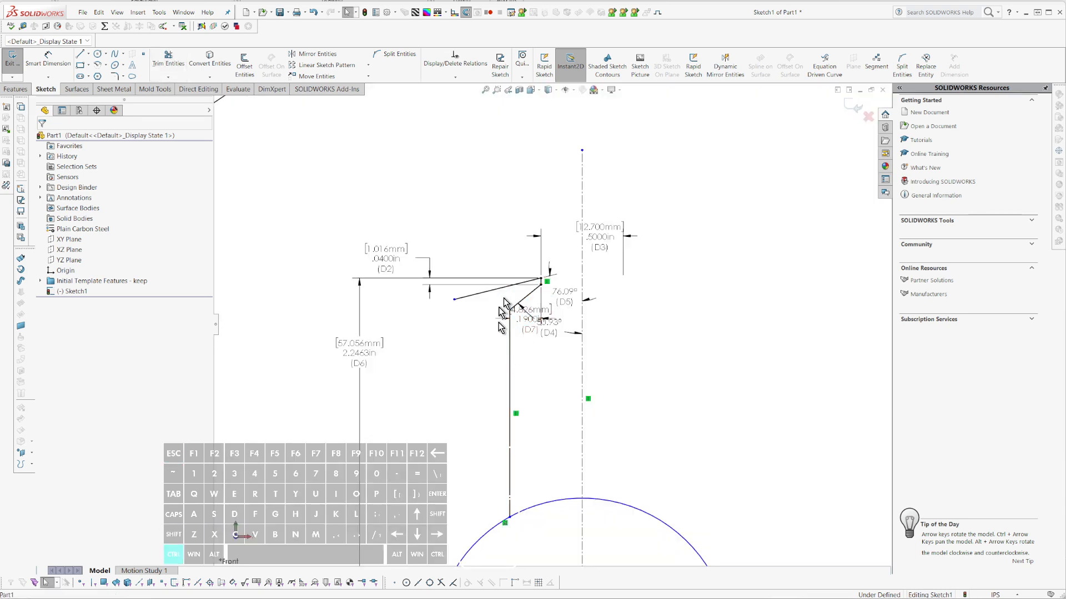
- Sketch a steep slanted line from the upper angled line down to the inner circle, outside the long vertical line
key("l")
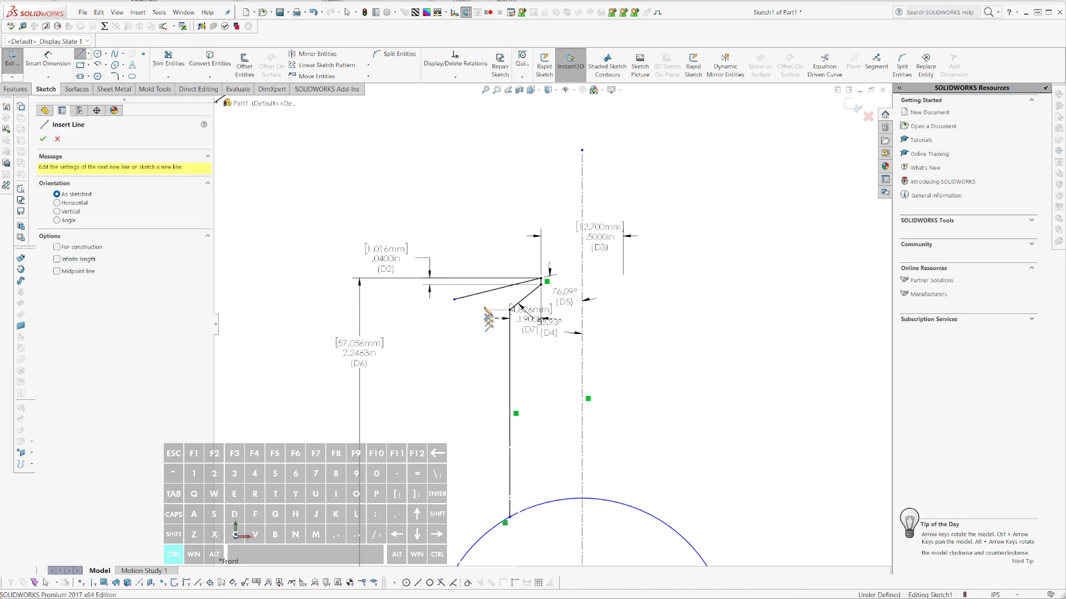
left_click(454, 300)
scroll(456, 505, "up", 3)
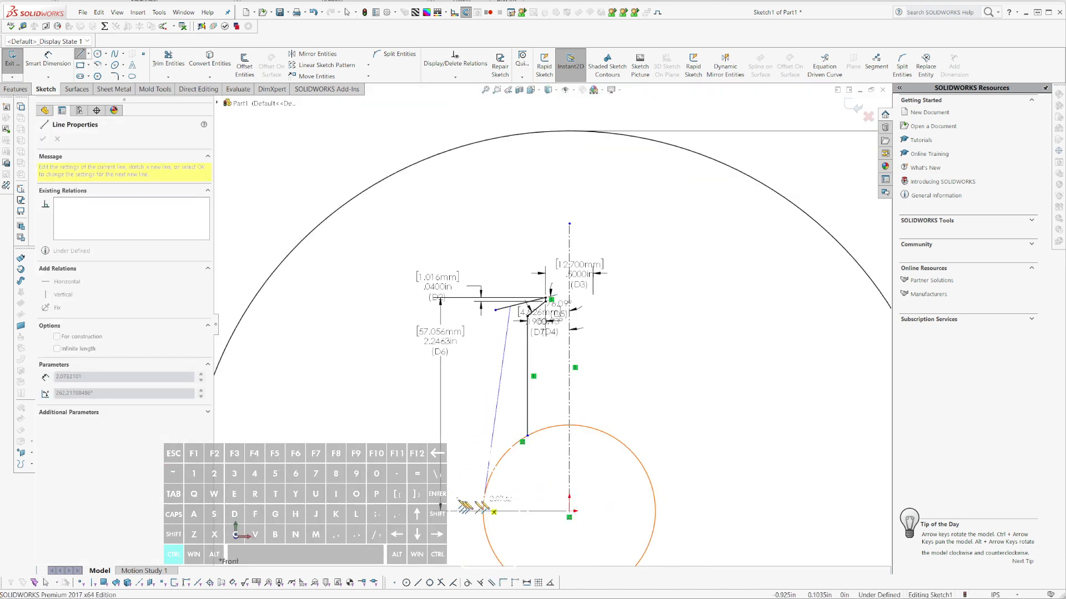
left_click(488, 487)
key("Escape")
- Trim off the outer end of the upper angled line where it extends past the new slanted line
scroll(509, 425, "down", 3)
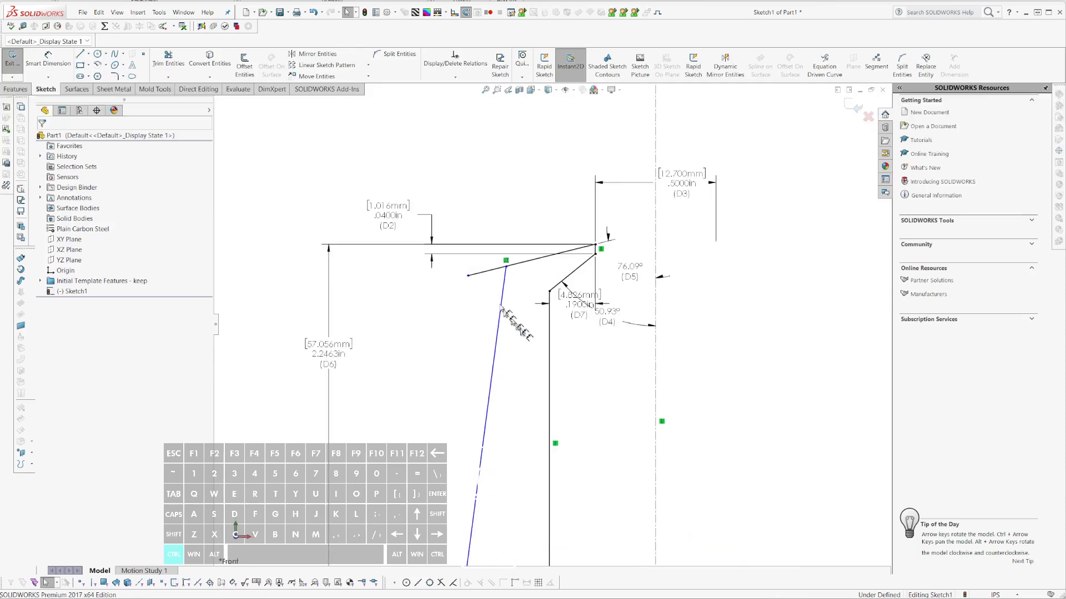
key("l")
key("Escape")
scroll(584, 353, "up", 3)
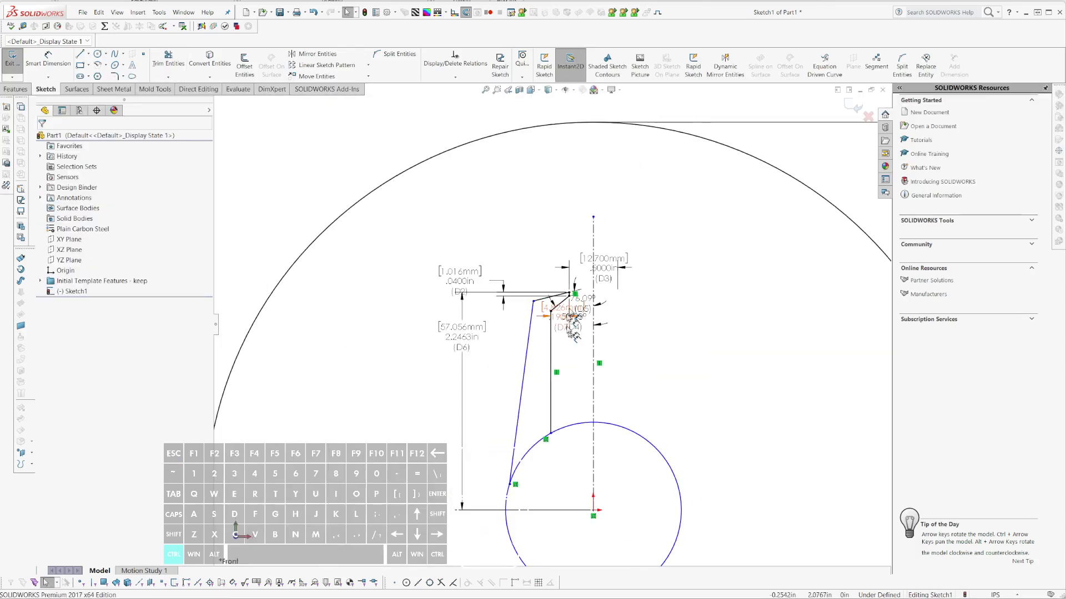
- Sketch a construction circle about 0.29 in in diameter, centred on the vertical line's upper end and tangent to the upper angled line
scroll(585, 353, "down", 3)
scroll(594, 469, "up", 2)
scroll(595, 472, "up", 3)
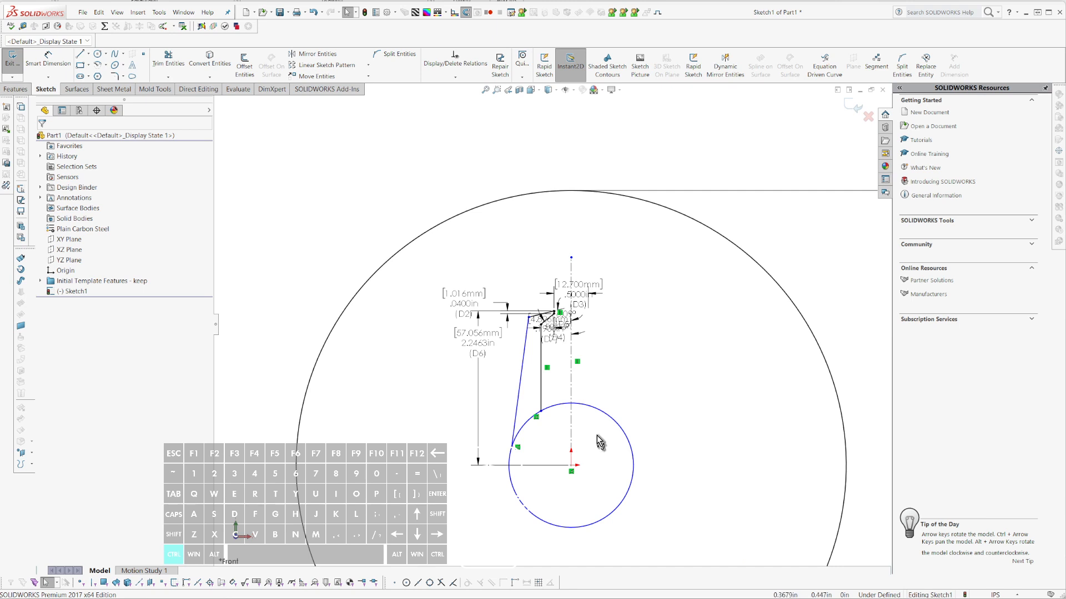
scroll(463, 336, "down", 5)
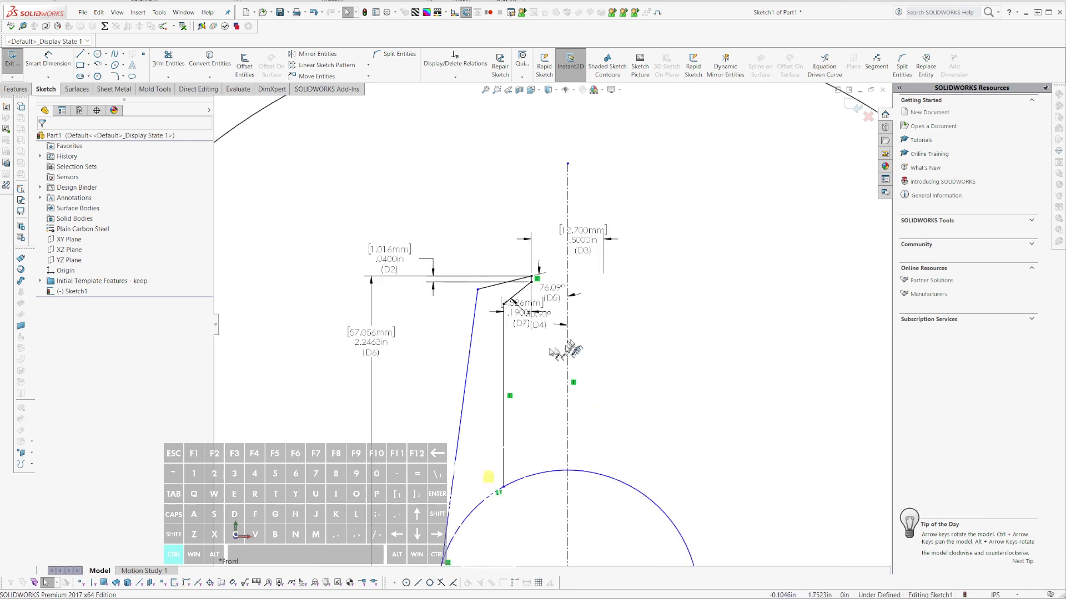
key("c")
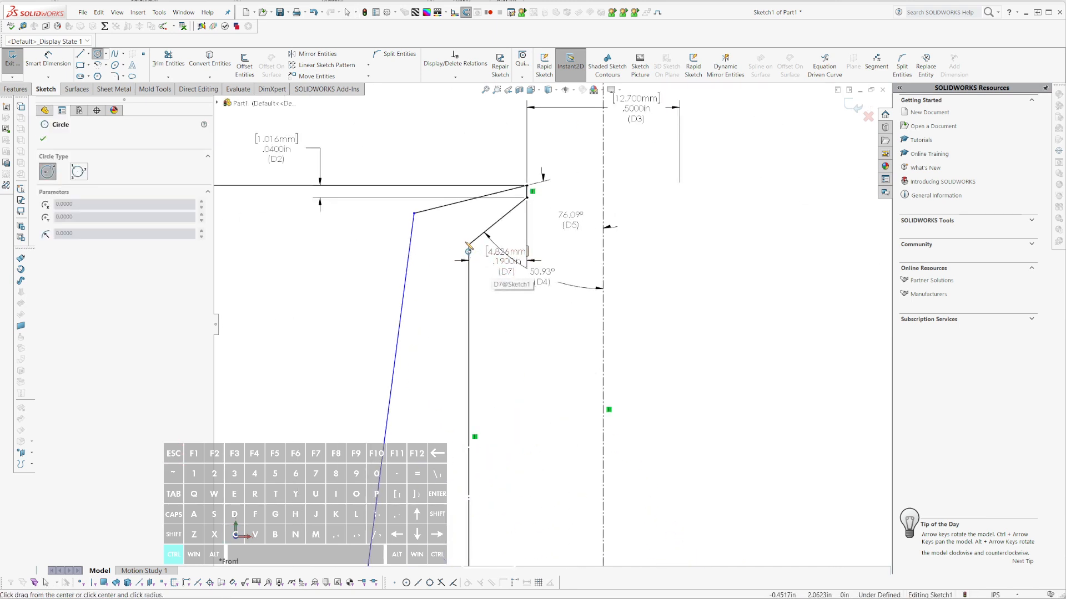
left_click(469, 245)
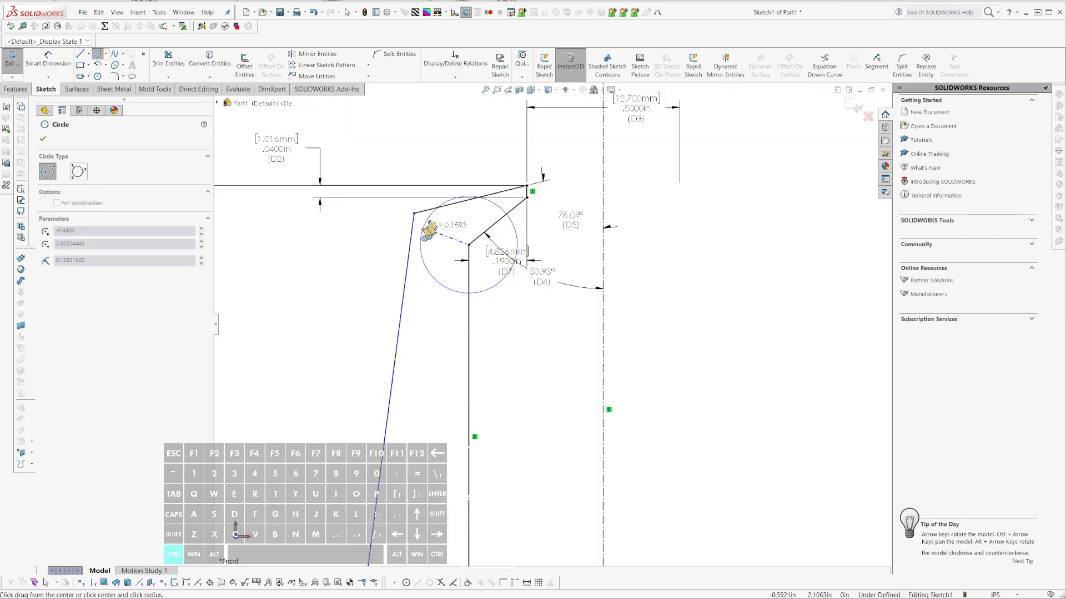
left_click(436, 217)
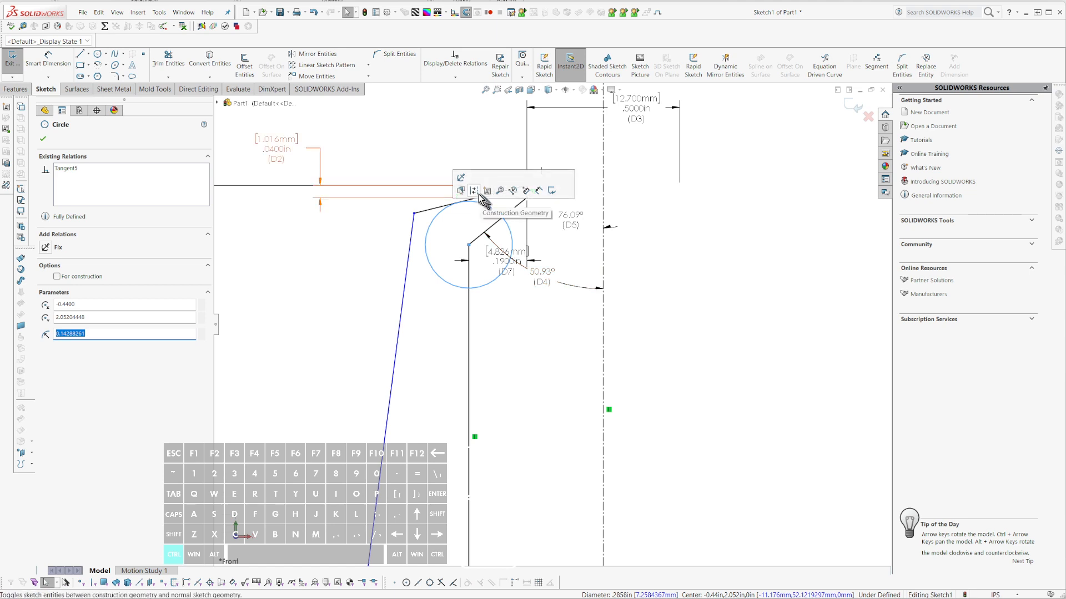
key("Escape")
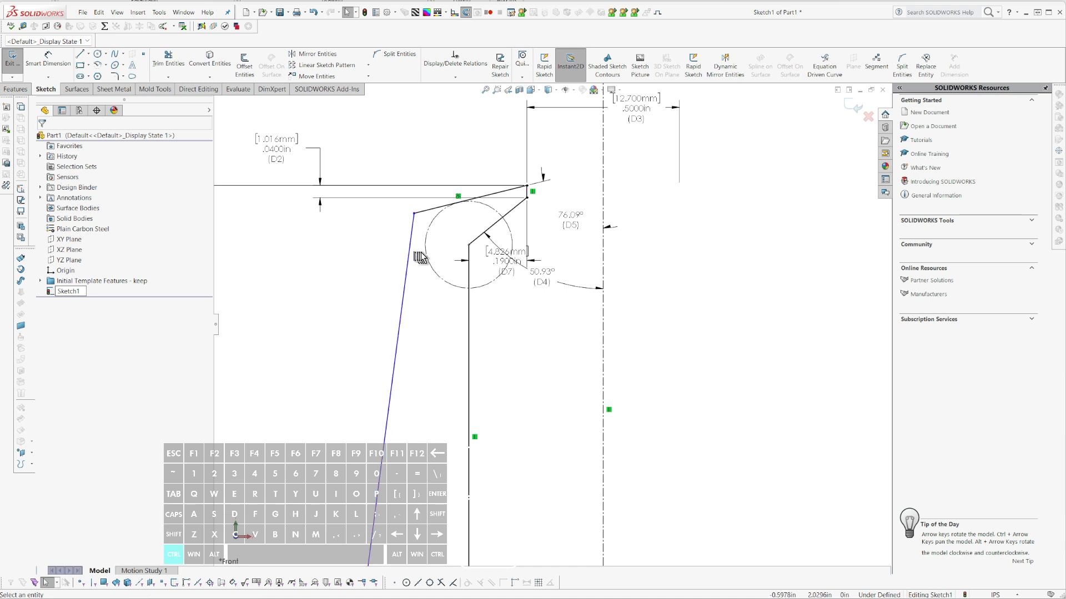
- Add a Tangent relation between the construction circle and the long slanted line
left_click_drag(434, 244, 372, 255, "ctrl")
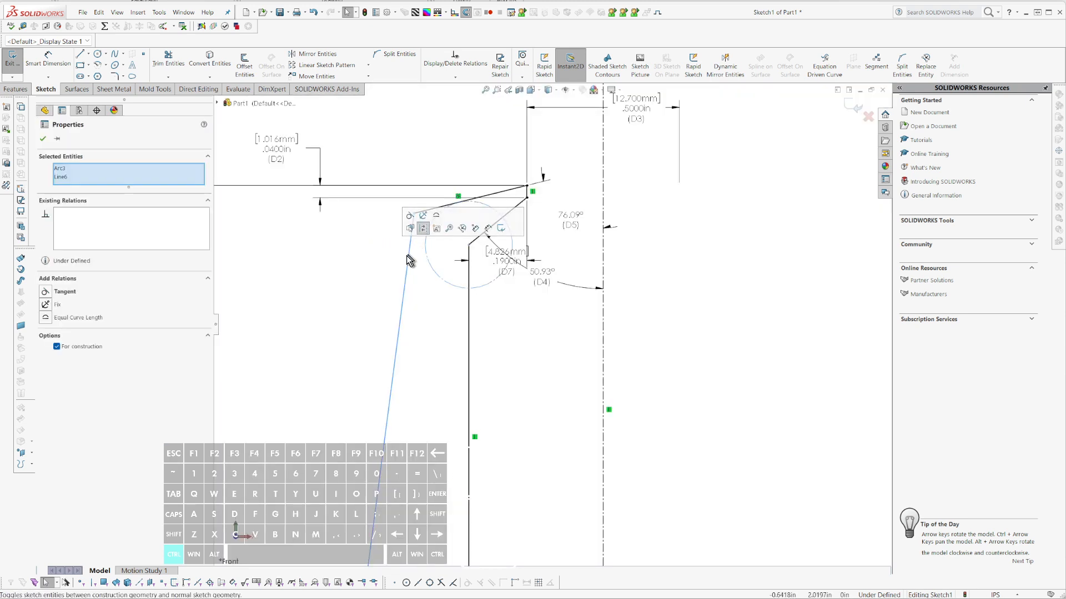
left_click(409, 215)
key("Escape")
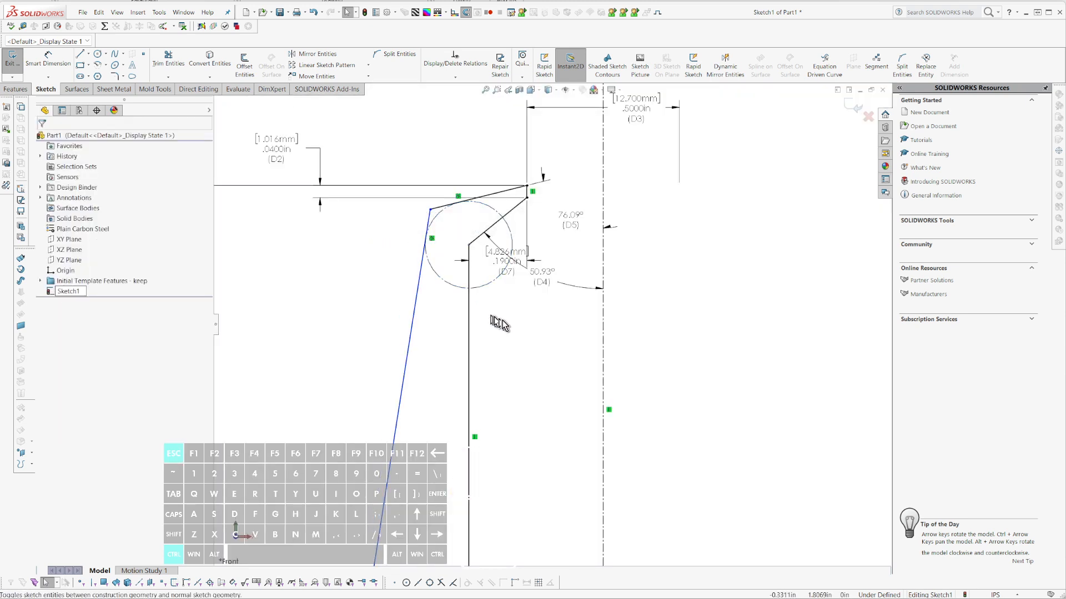
- Dimension the angle between the long slanted line and the vertical centerline, accepting the proposed value
scroll(520, 323, "up", 6)
scroll(525, 323, "down", 5)
right_click_drag(525, 324, 495, 324)
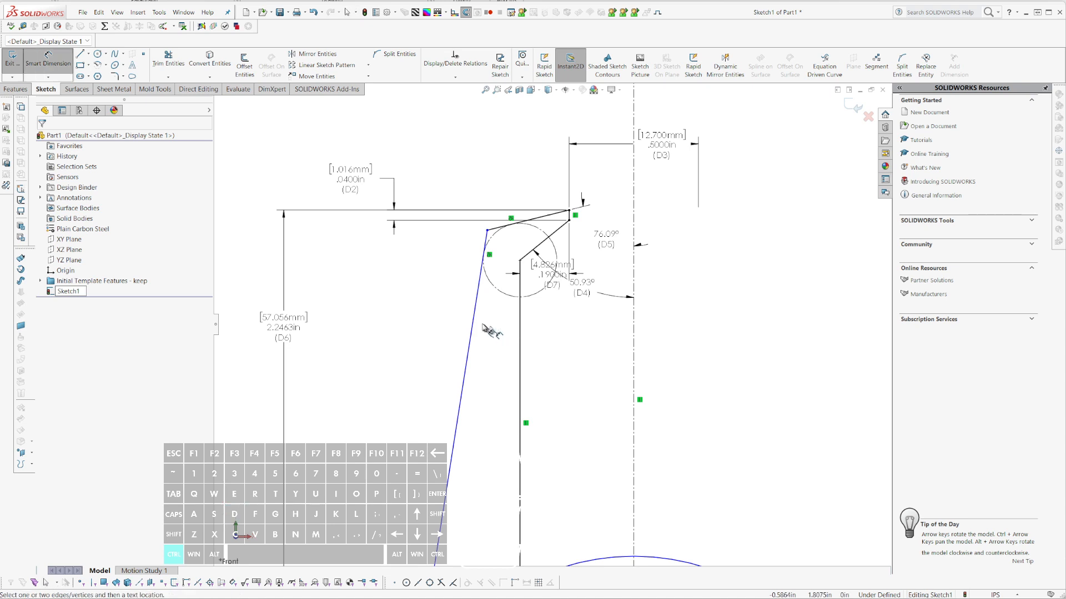
left_click(471, 330)
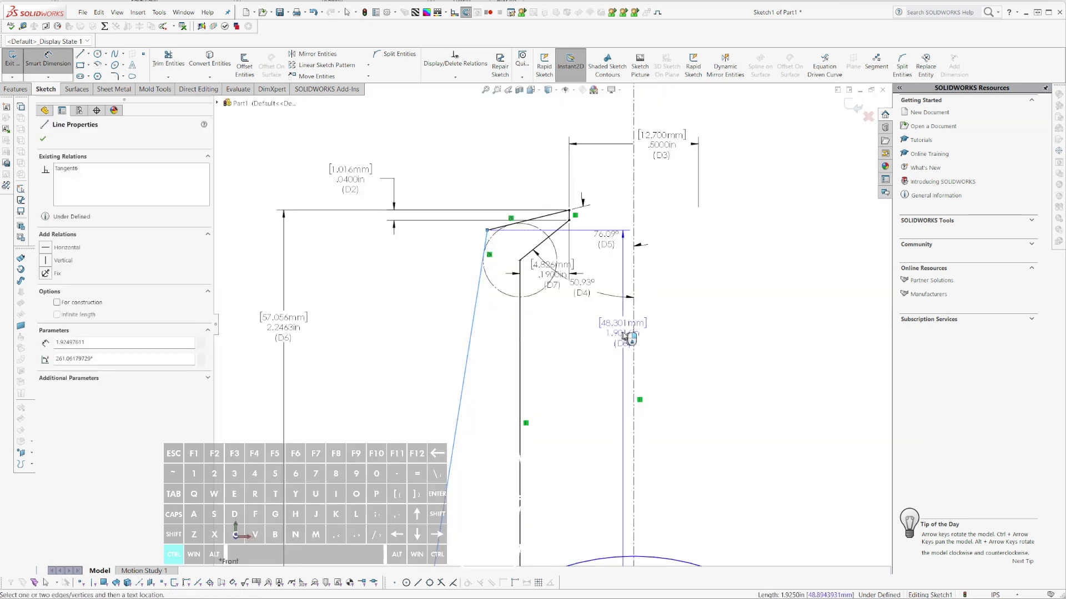
left_click(632, 339)
left_click(566, 352)
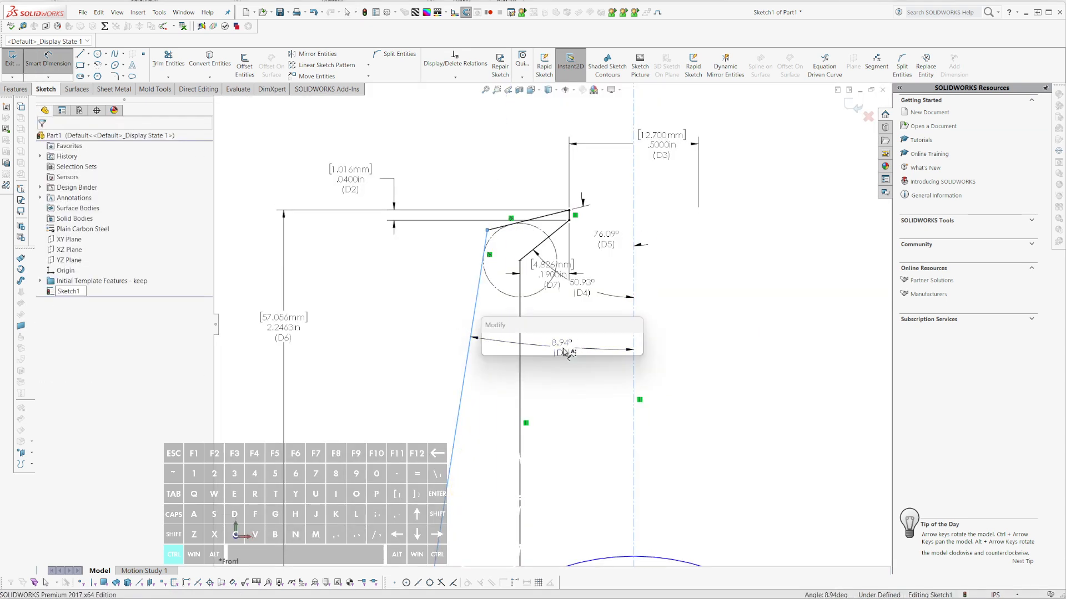
key("Return")
- Move the profile's overall height dimension farther outward, away from the slanted line
scroll(586, 415, "up", 6)
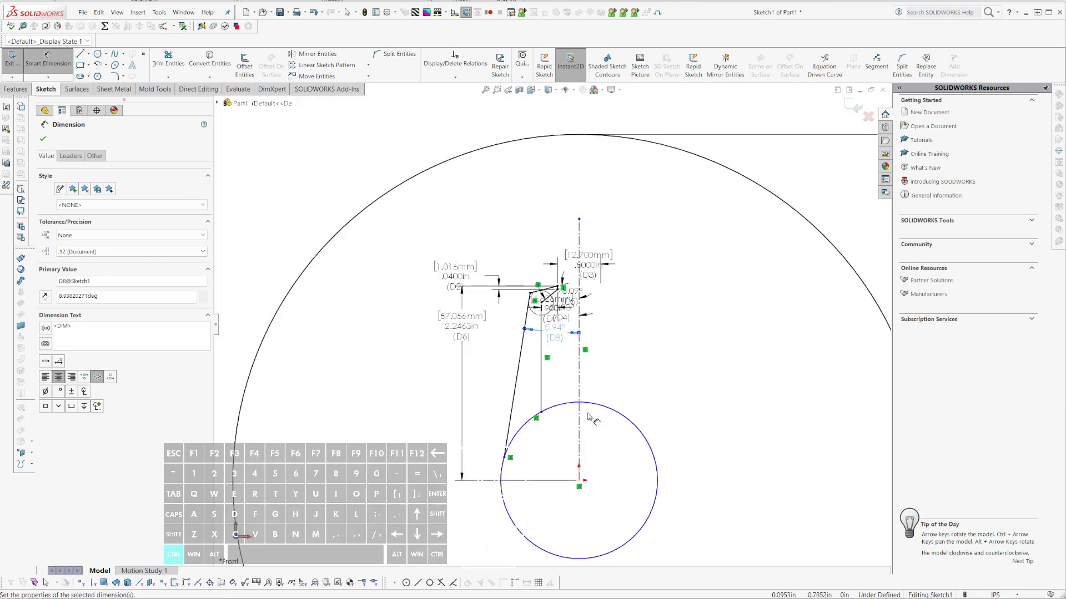
key("Escape")
left_click_drag(472, 329, 393, 340)
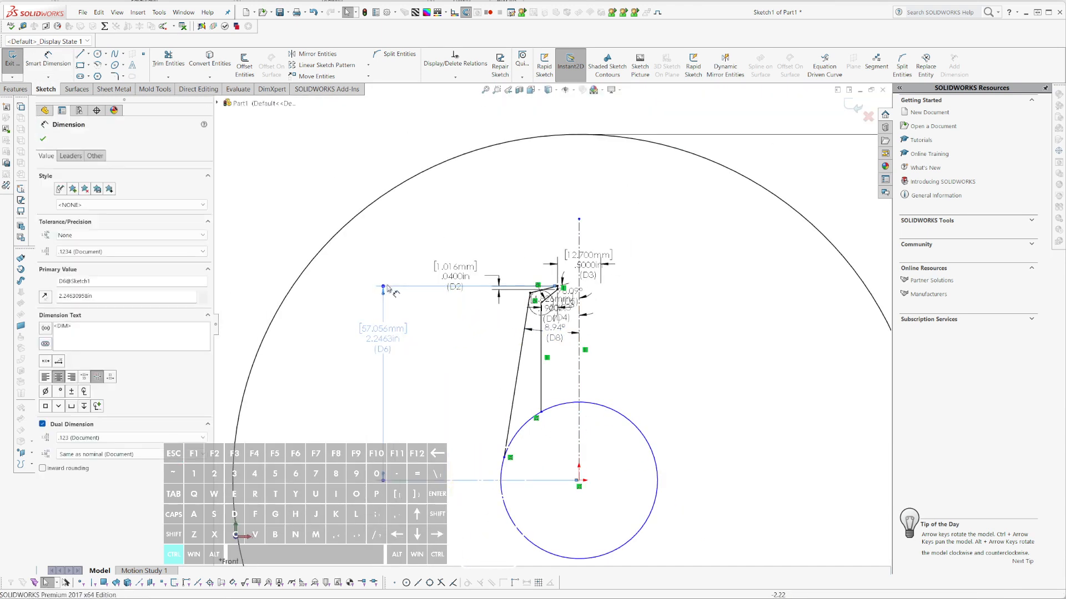